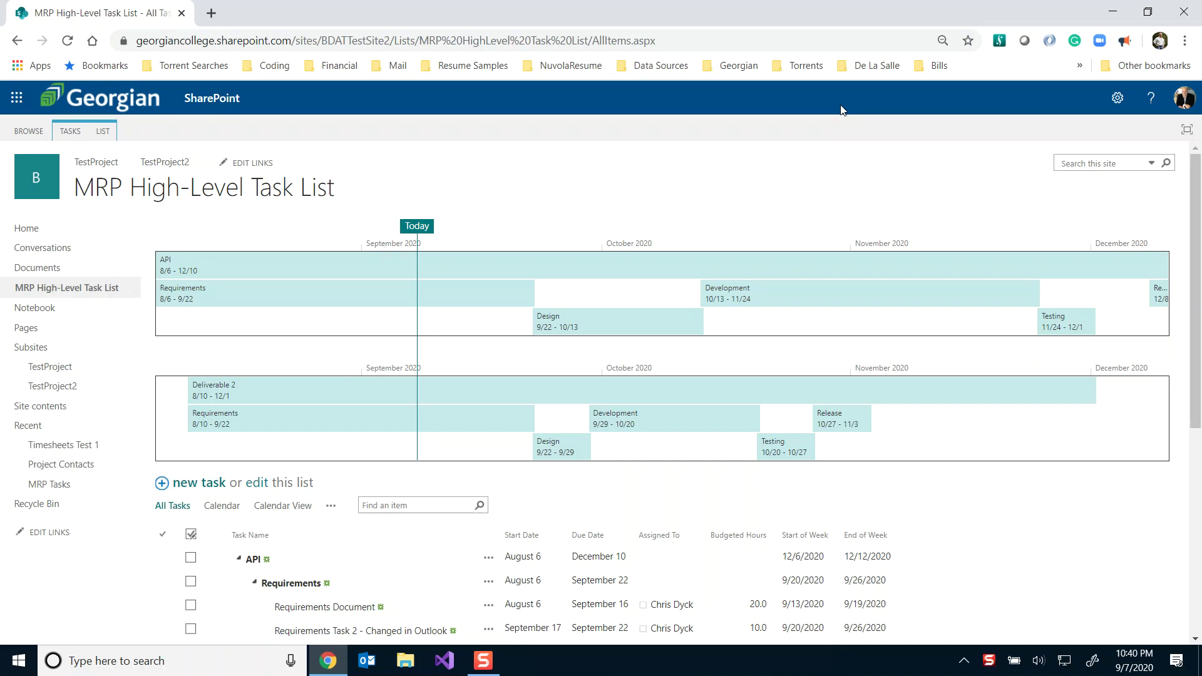
# Connect the MRP High-Level Task List to Outlook from the LIST ribbon and let Outlook launch.
pyautogui.click(103, 132)
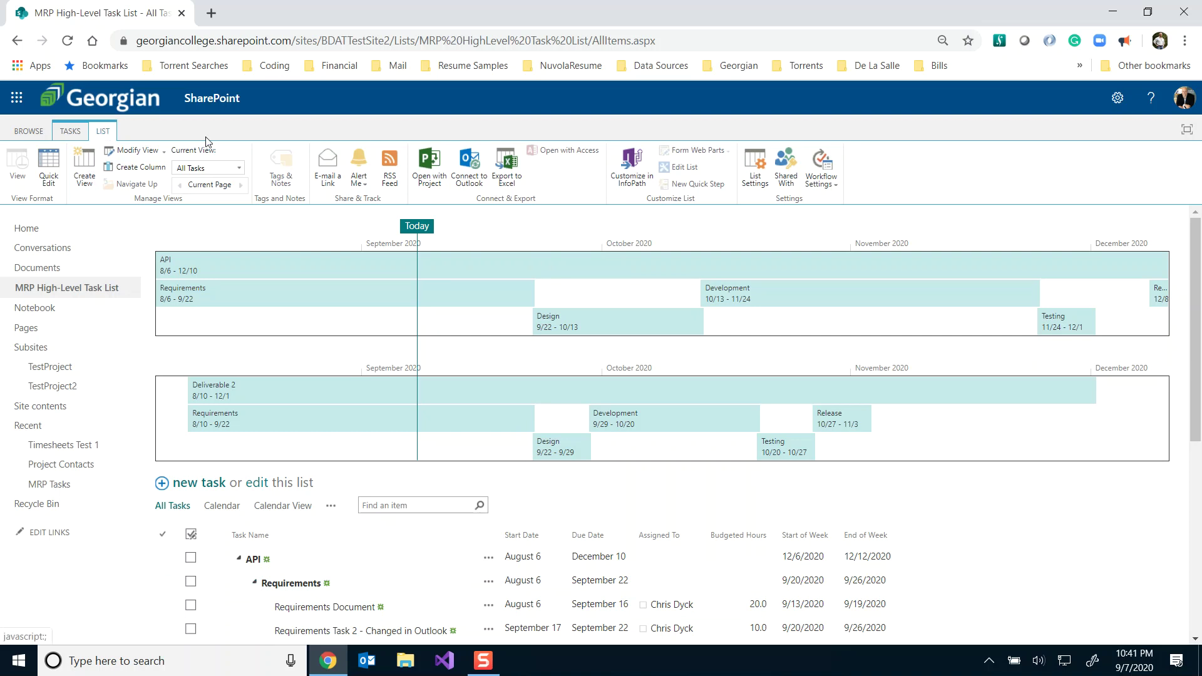
pyautogui.click(471, 164)
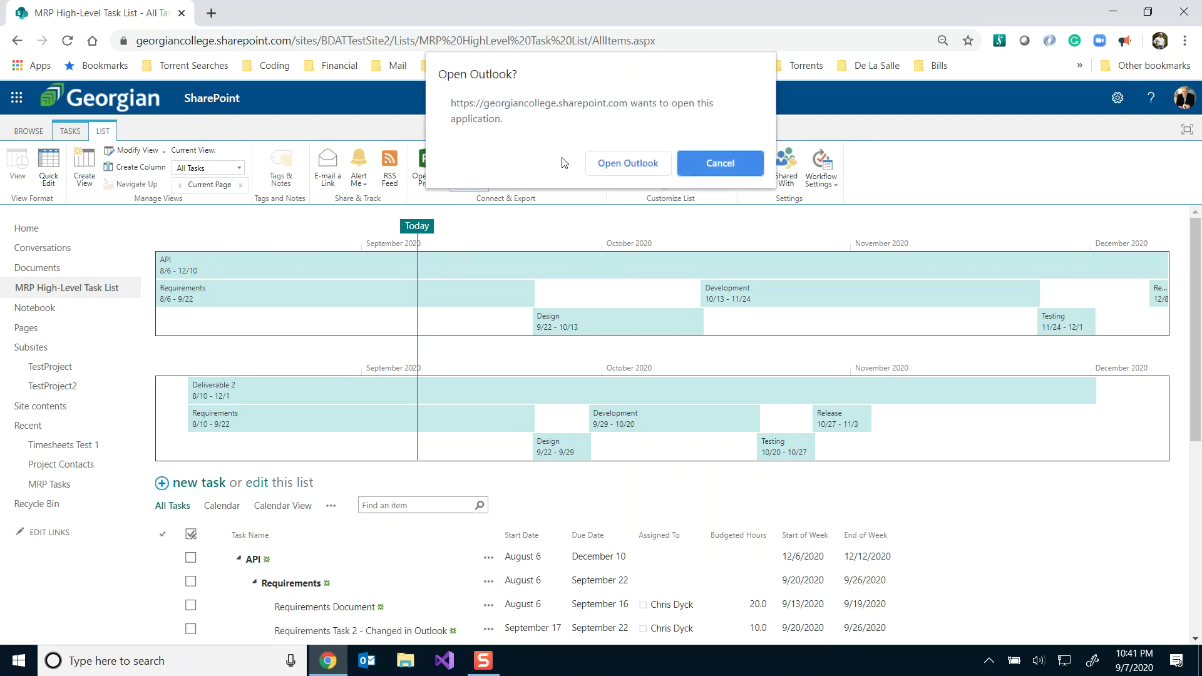
pyautogui.click(621, 169)
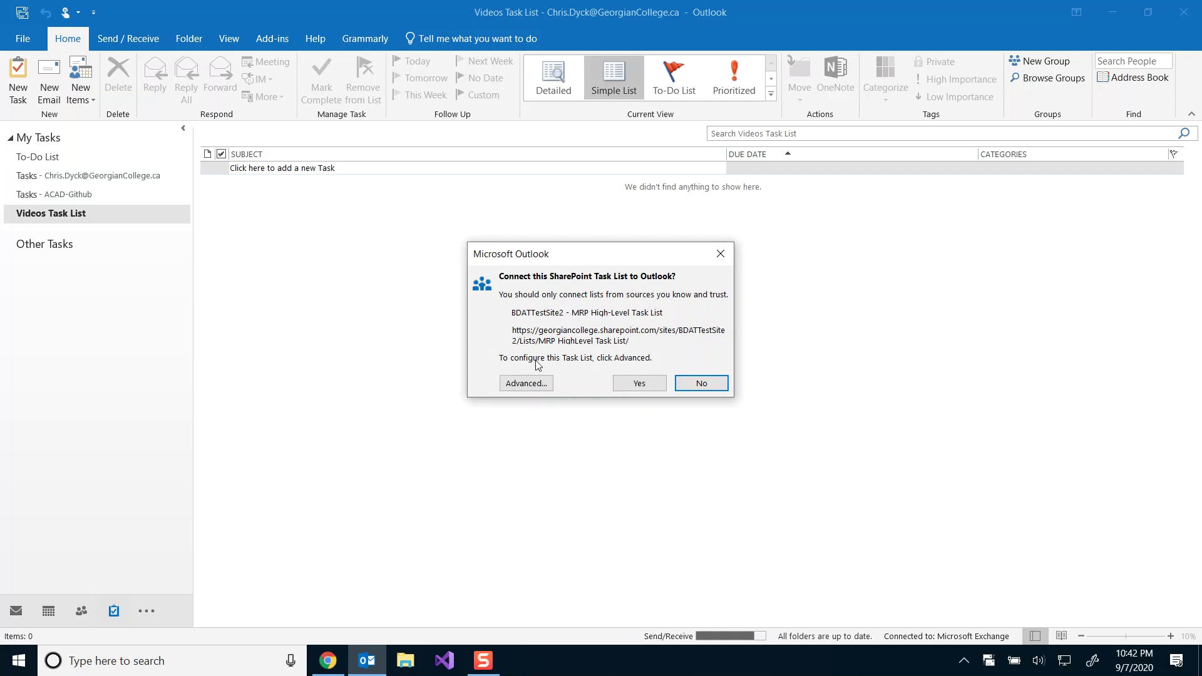
# Review the Advanced options without changing them, then confirm connecting the task list to Outlook.
pyautogui.click(530, 383)
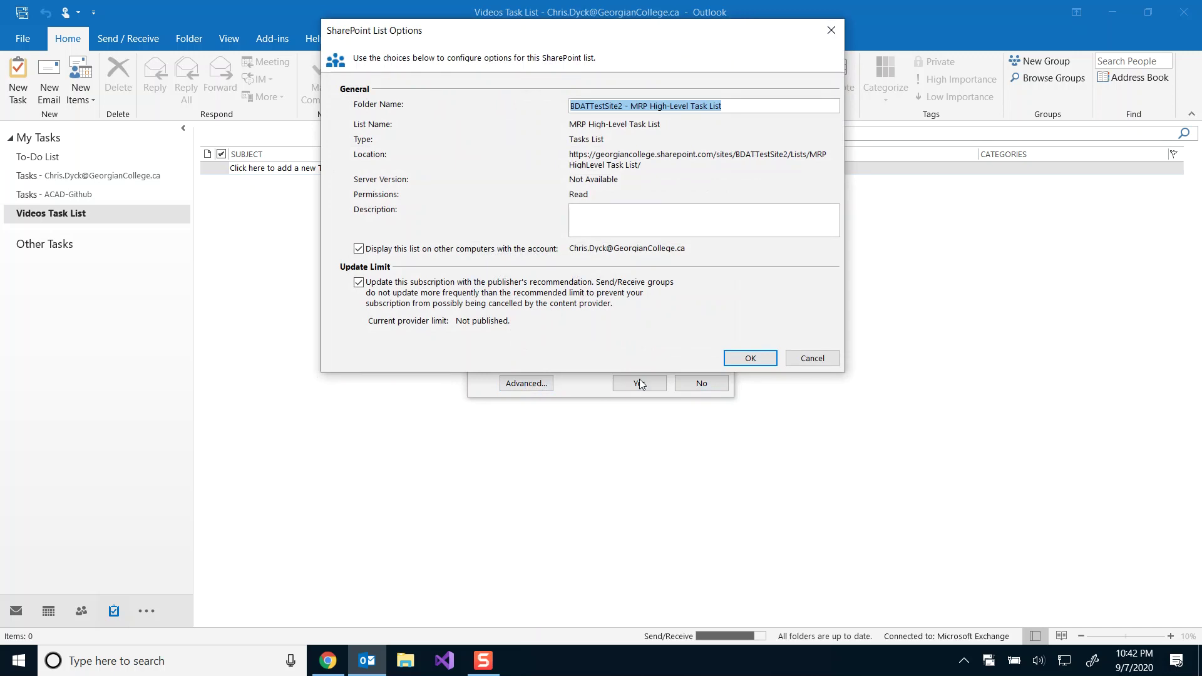
pyautogui.click(799, 361)
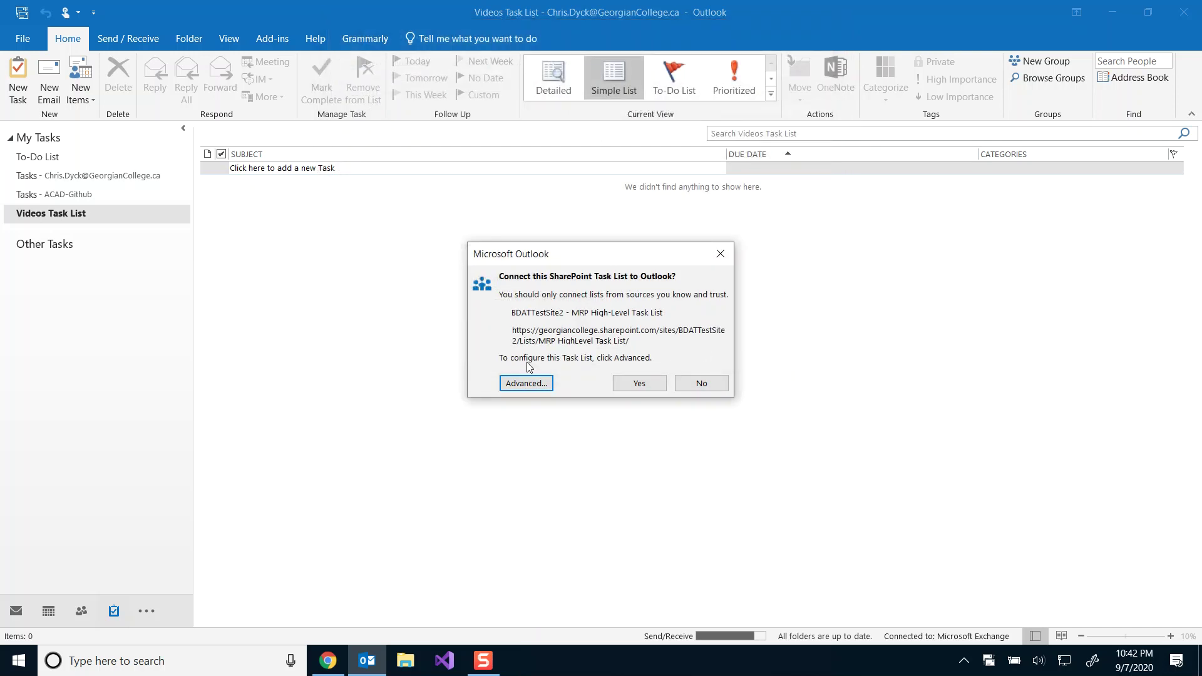
pyautogui.click(639, 384)
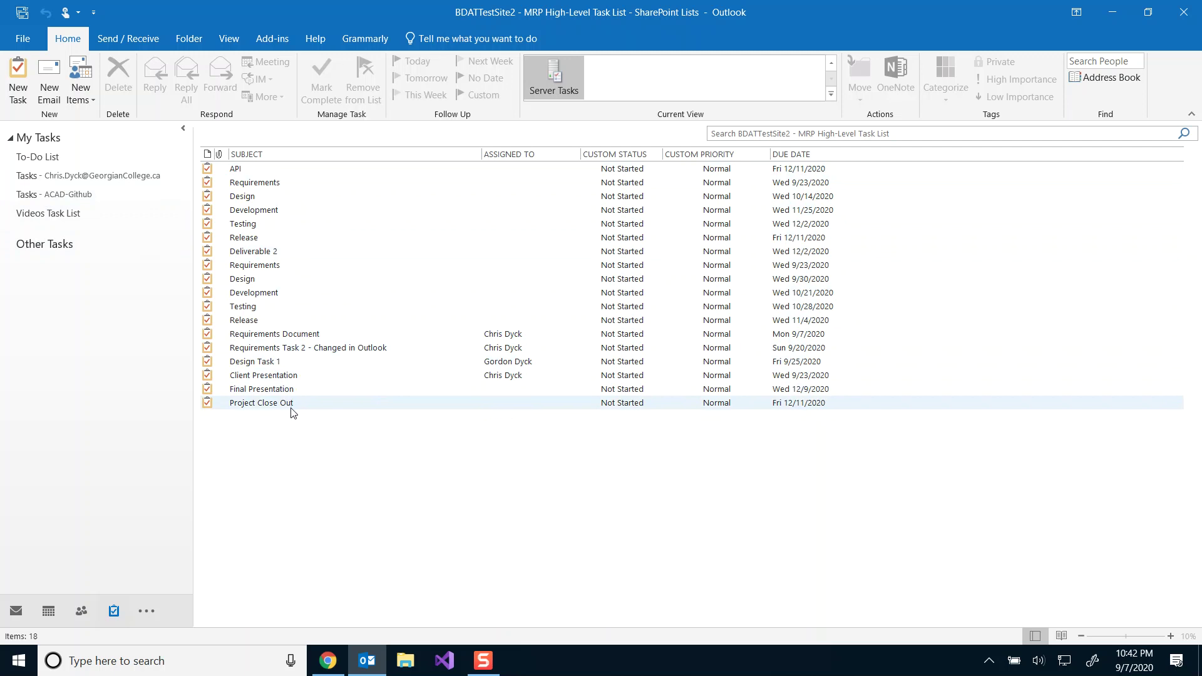
# Return to the SharePoint MRP High-Level Task List in Chrome.
pyautogui.click(329, 664)
pyautogui.scroll(-5, 272, 266)
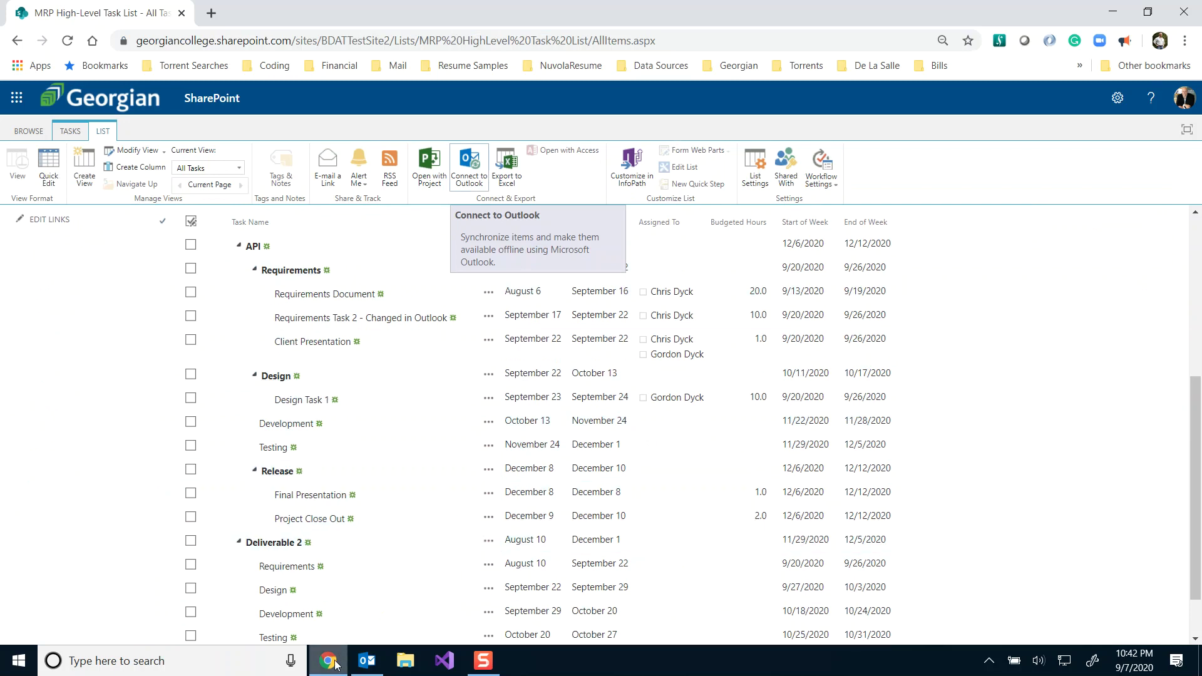
pyautogui.moveTo(335, 665)
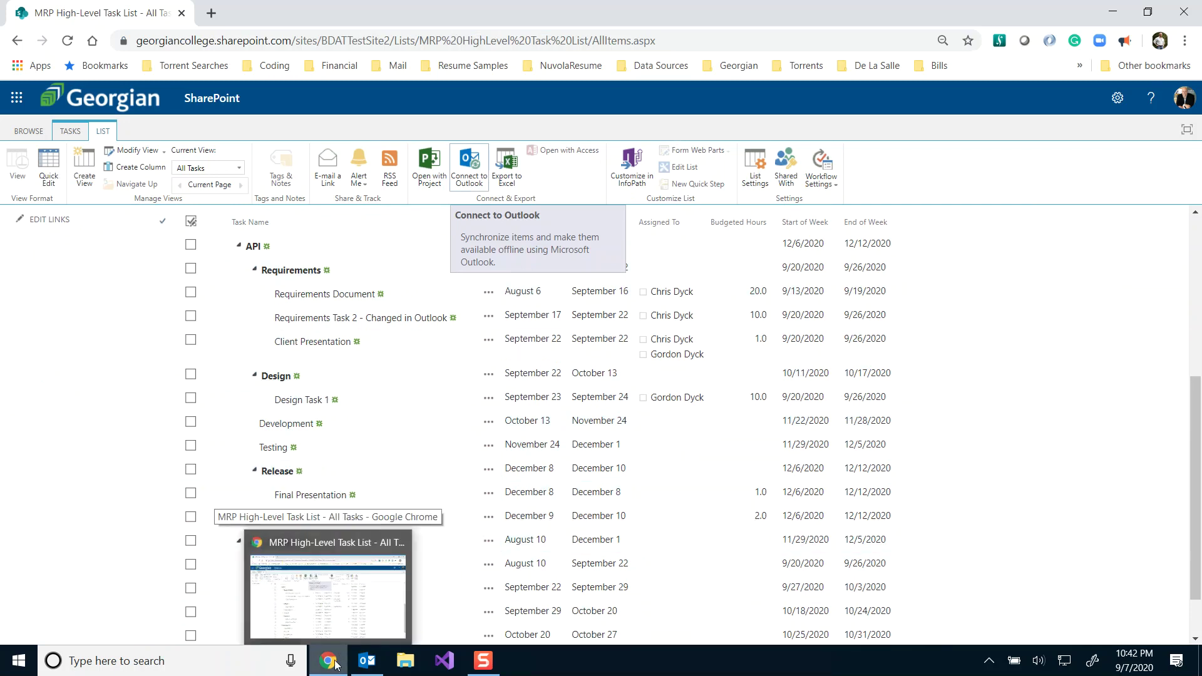
pyautogui.click(370, 665)
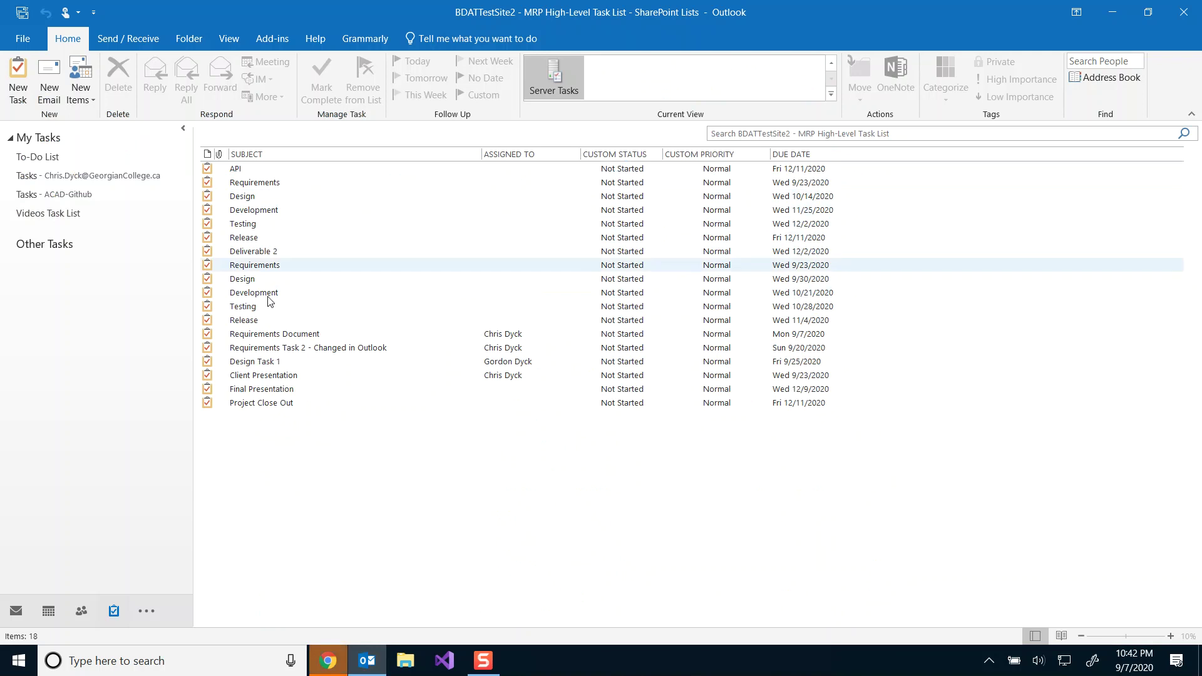
pyautogui.doubleClick(271, 348)
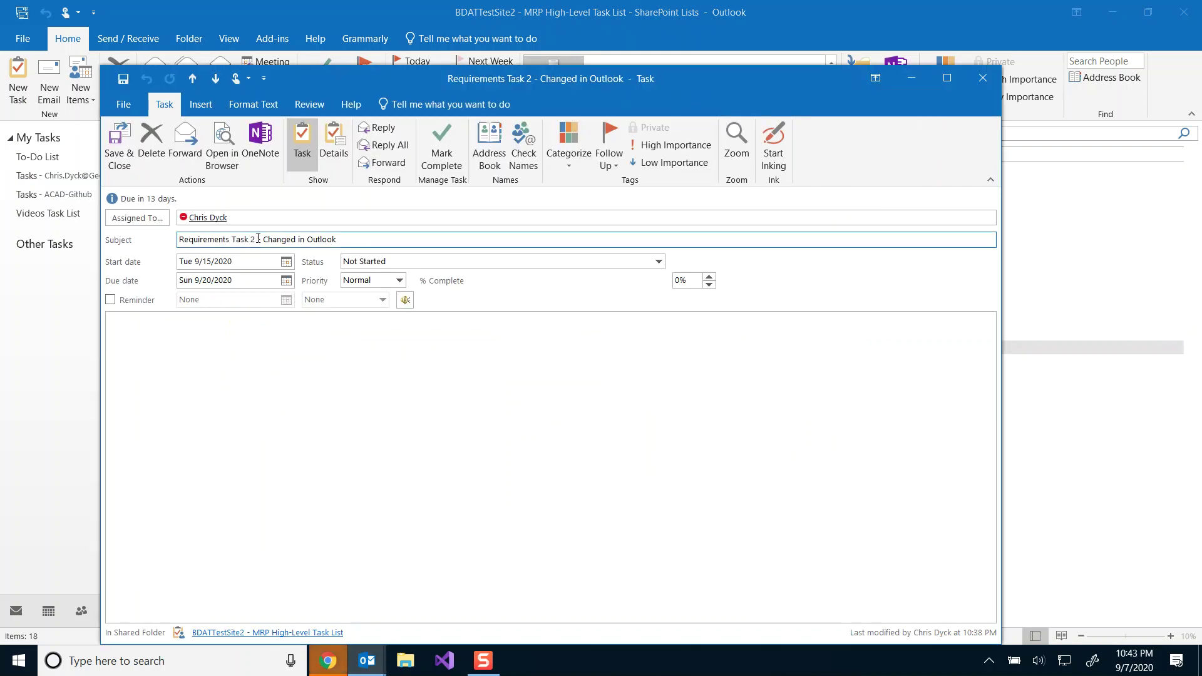
# Delete ' - Changed in Outlook' from the task subject and save it as 'Requirements Task 2'.
pyautogui.moveTo(258, 239); pyautogui.dragTo(404, 239)
pyautogui.press('BackSpace')
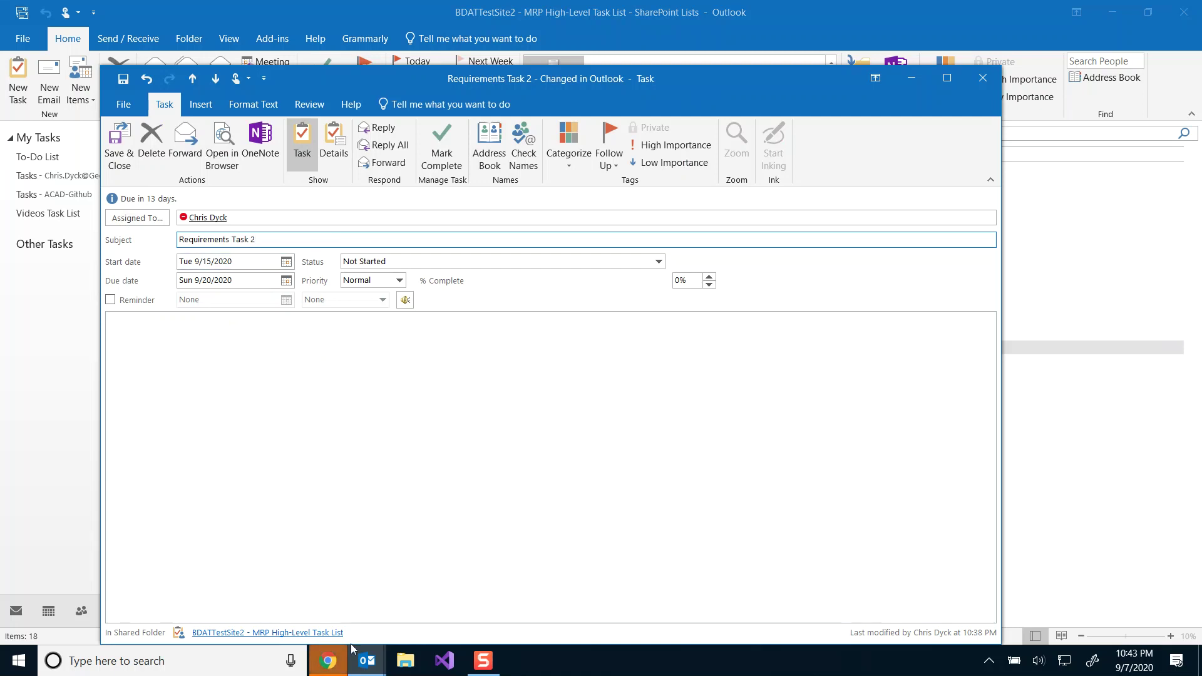
pyautogui.click(328, 660)
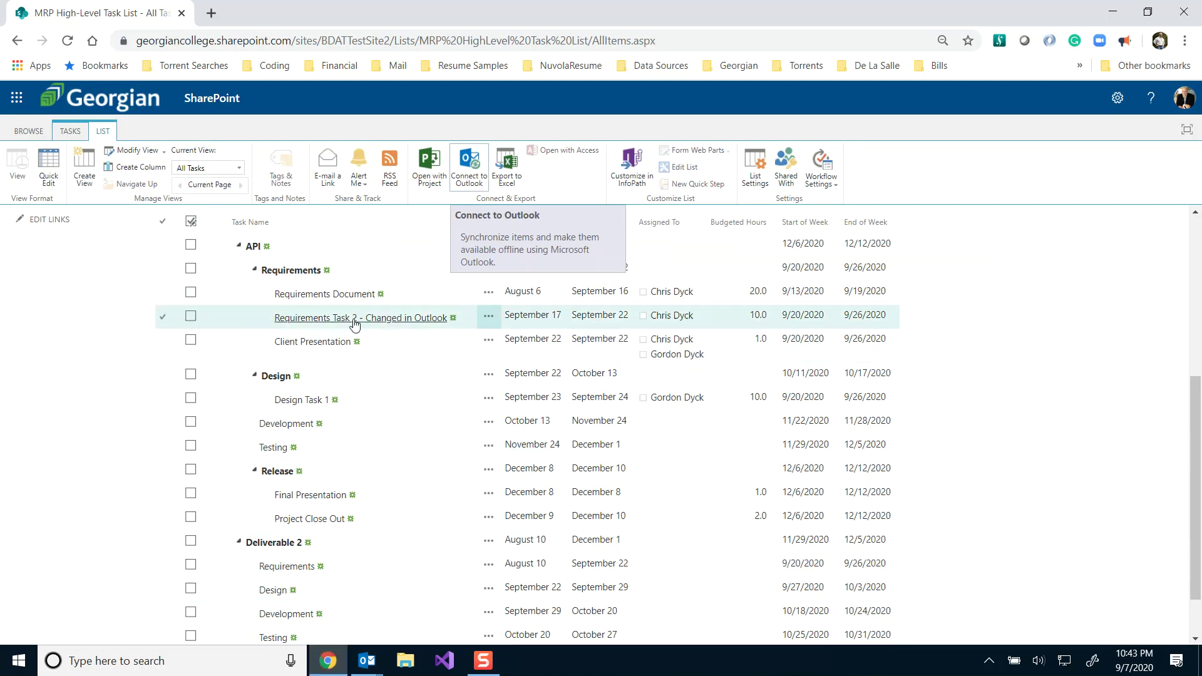
pyautogui.click(384, 322)
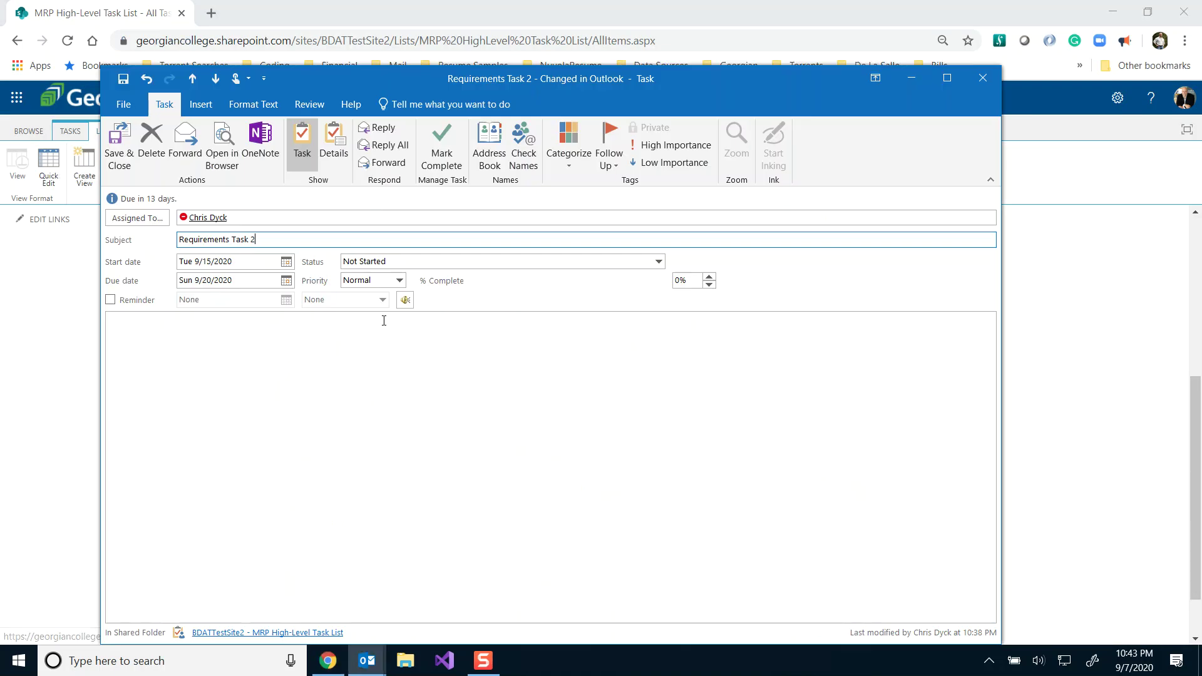
pyautogui.click(119, 168)
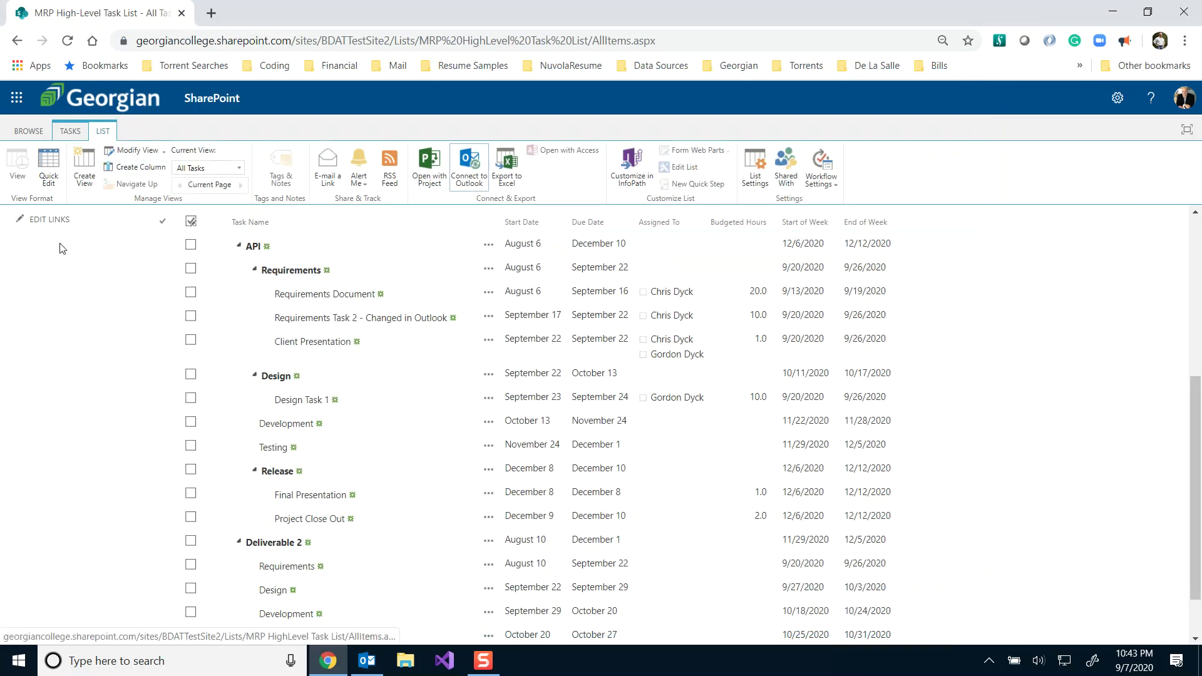
# Reload the SharePoint list to confirm the rename, then reopen Requirements Task 2 in Outlook.
pyautogui.scroll(5, 73, 261)
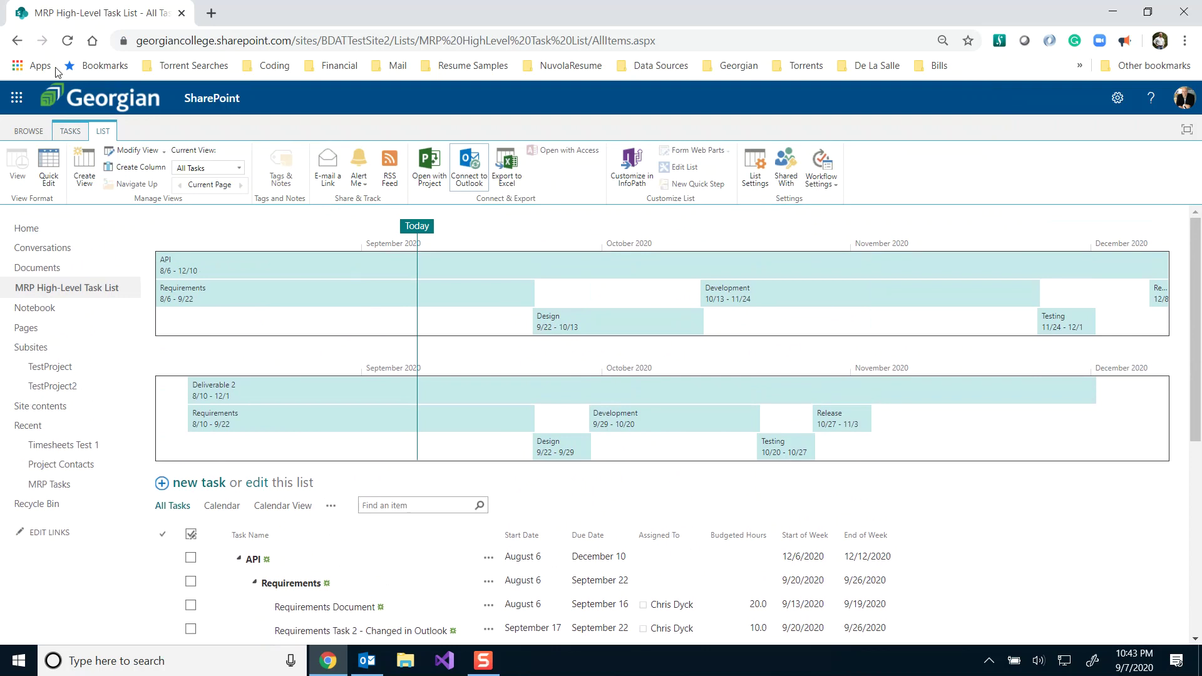
pyautogui.click(67, 40)
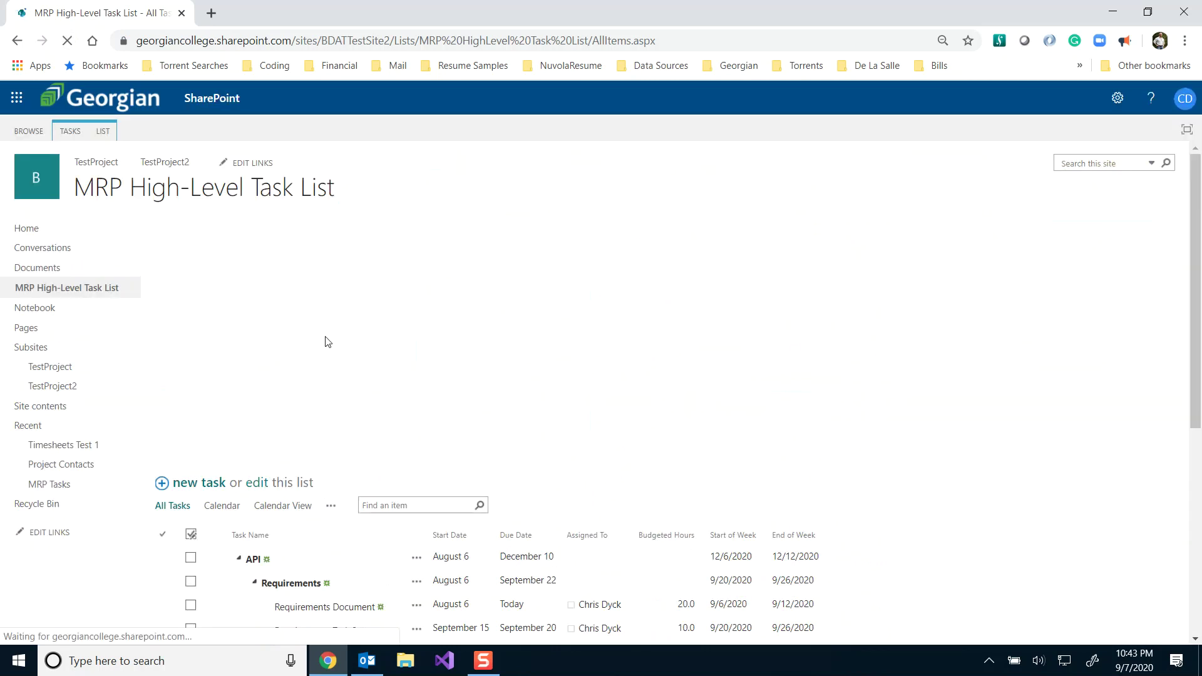
pyautogui.scroll(-5, 426, 432)
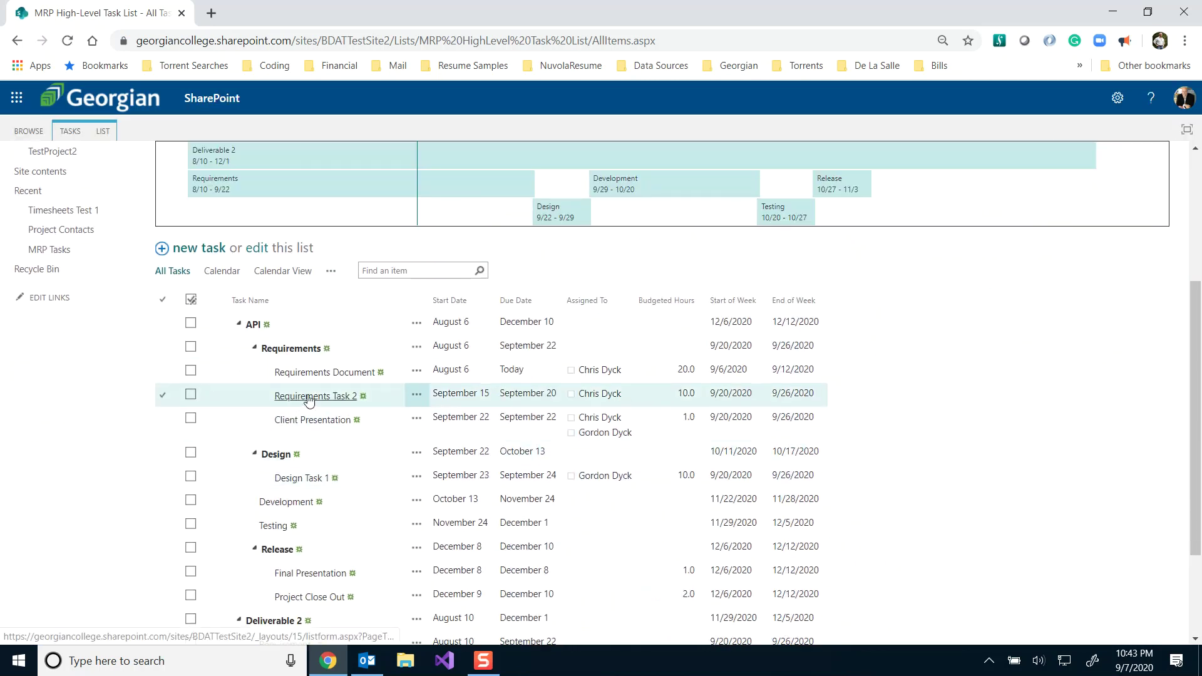
pyautogui.click(367, 661)
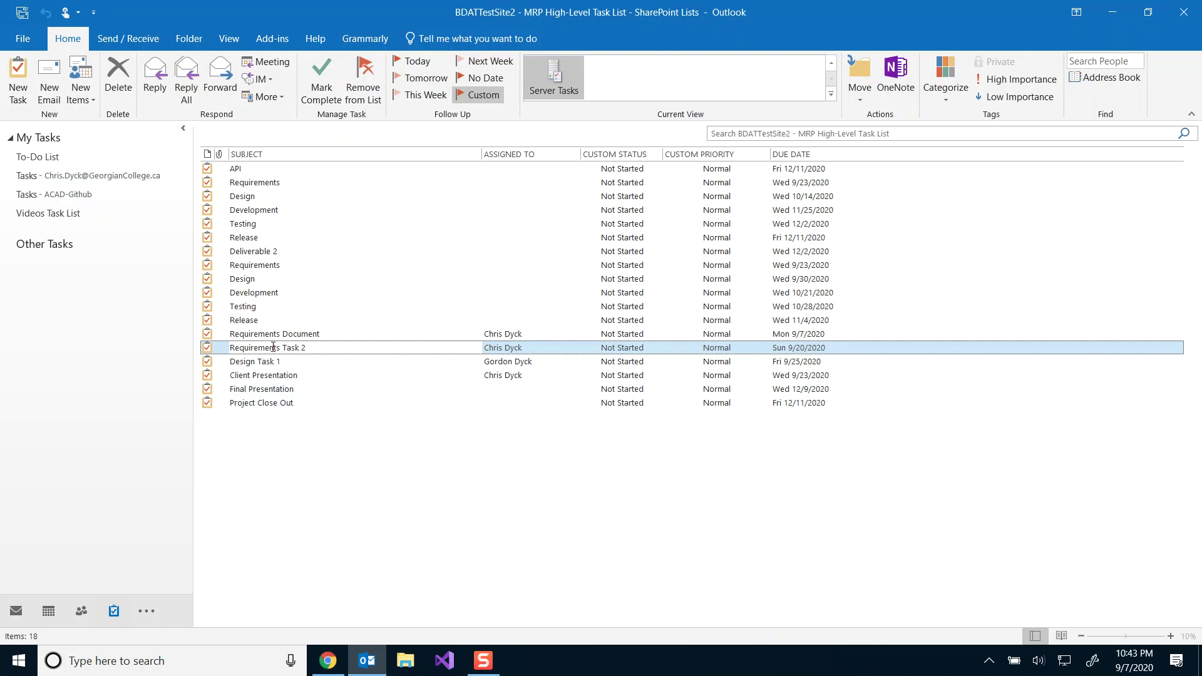
pyautogui.doubleClick(273, 348)
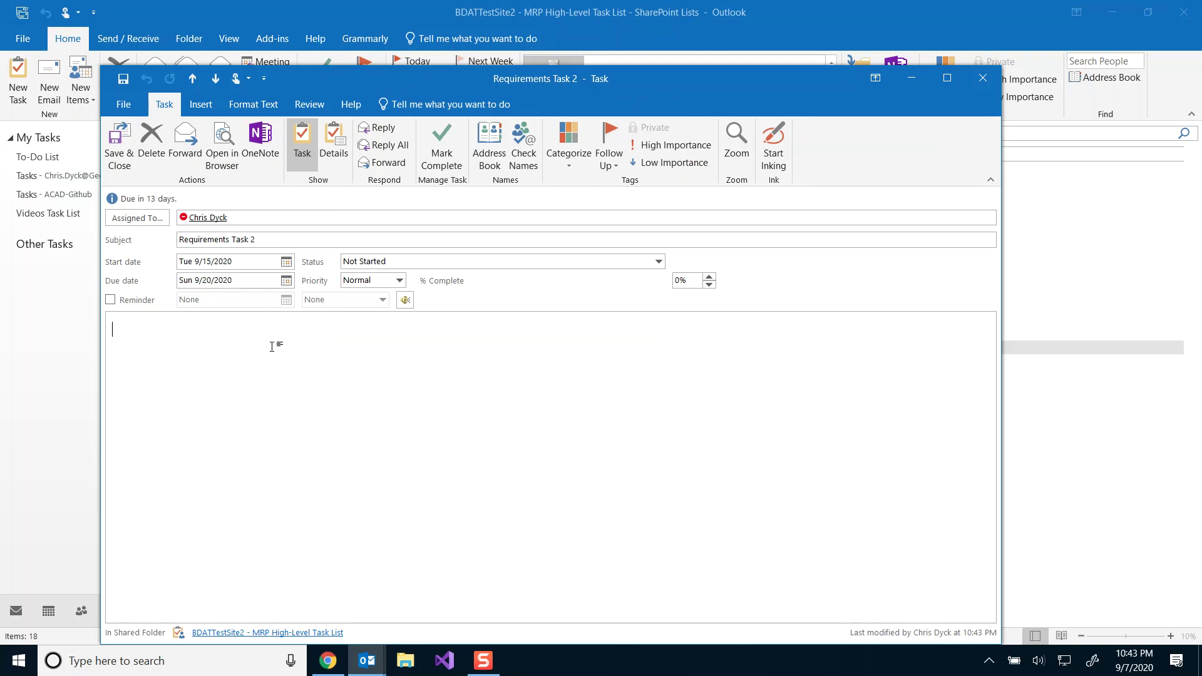
# Set Requirements Task 2 to 45% complete with High priority.
pyautogui.click(685, 281)
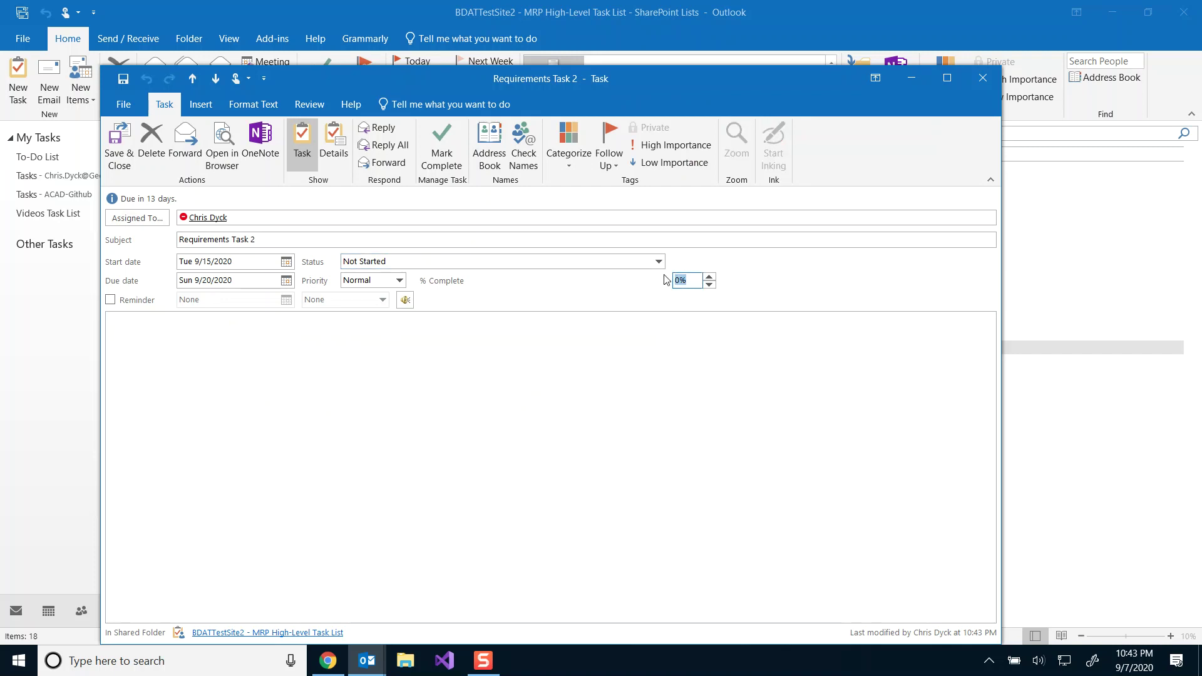
pyautogui.write('45')
pyautogui.click(389, 284)
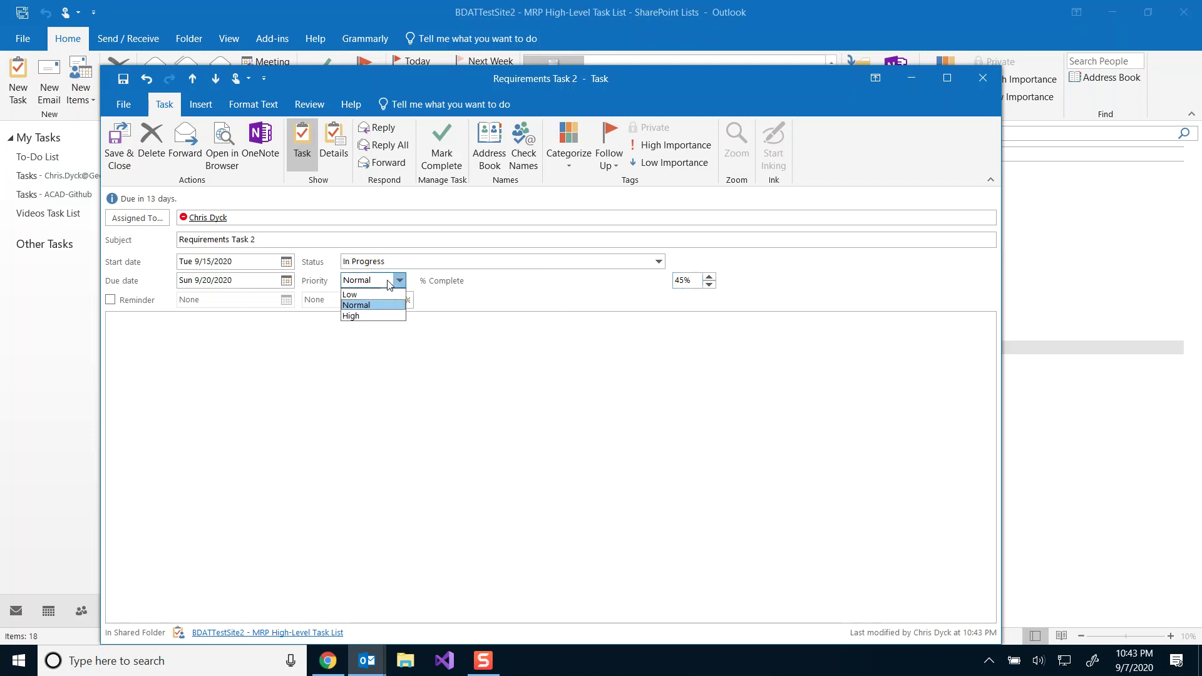
pyautogui.click(379, 321)
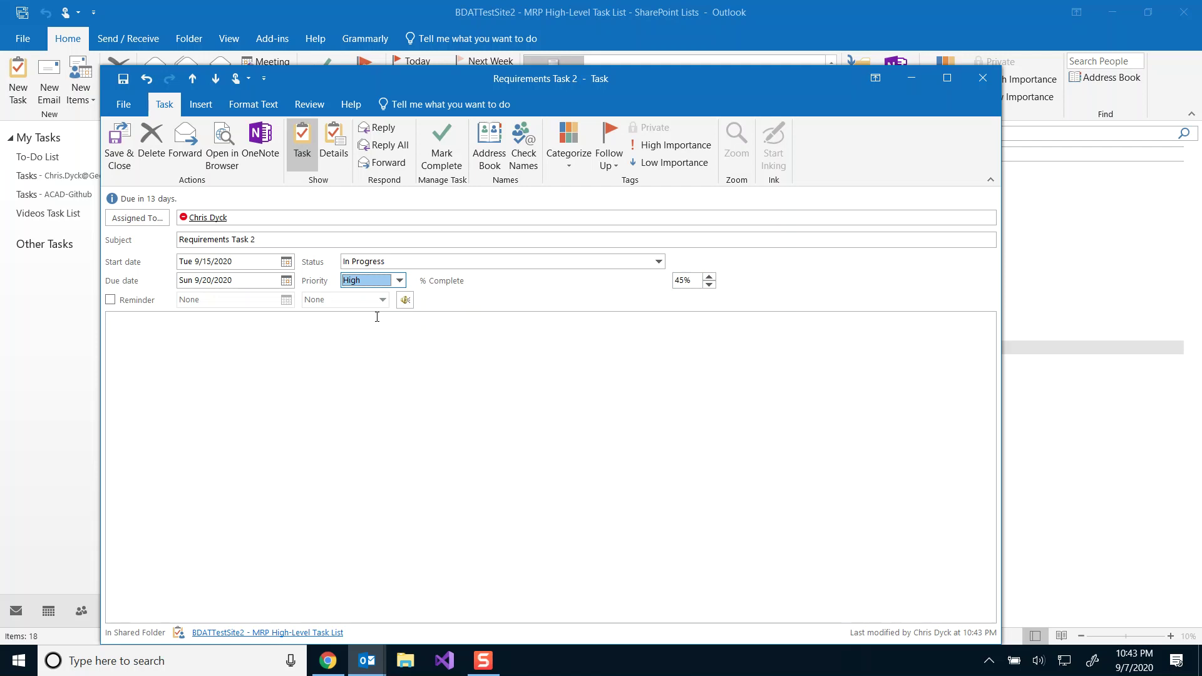
# Turn on a reminder and set its date to Friday, September 25, 2020.
pyautogui.click(111, 300)
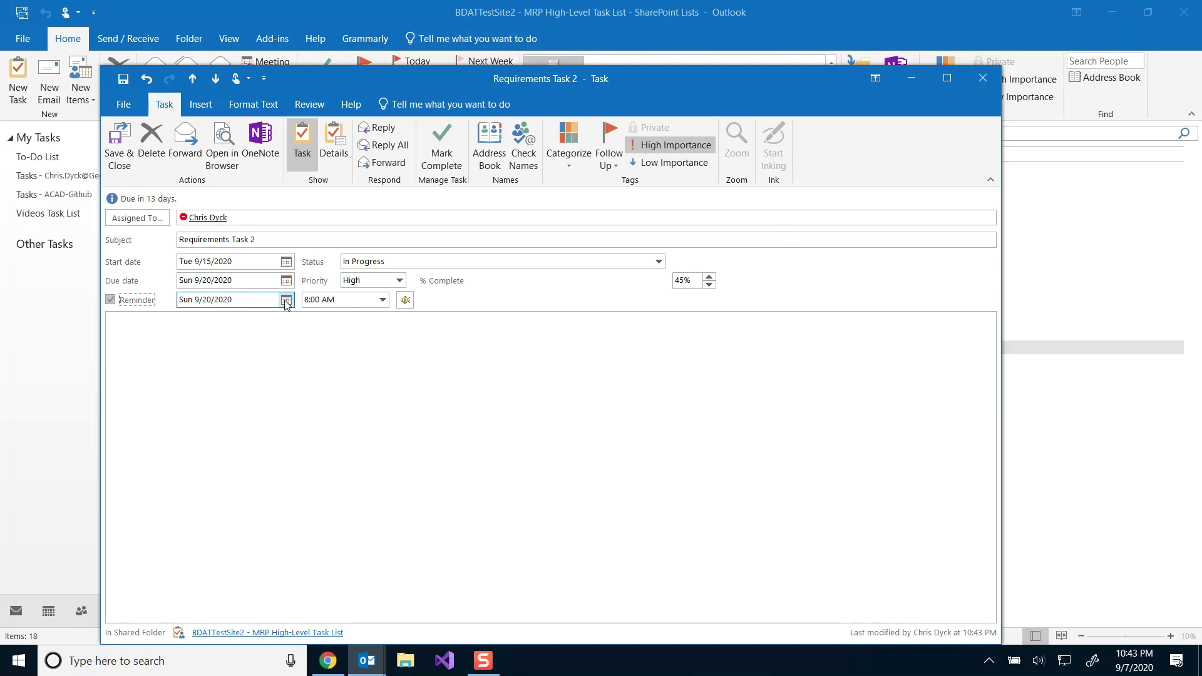
pyautogui.click(205, 281)
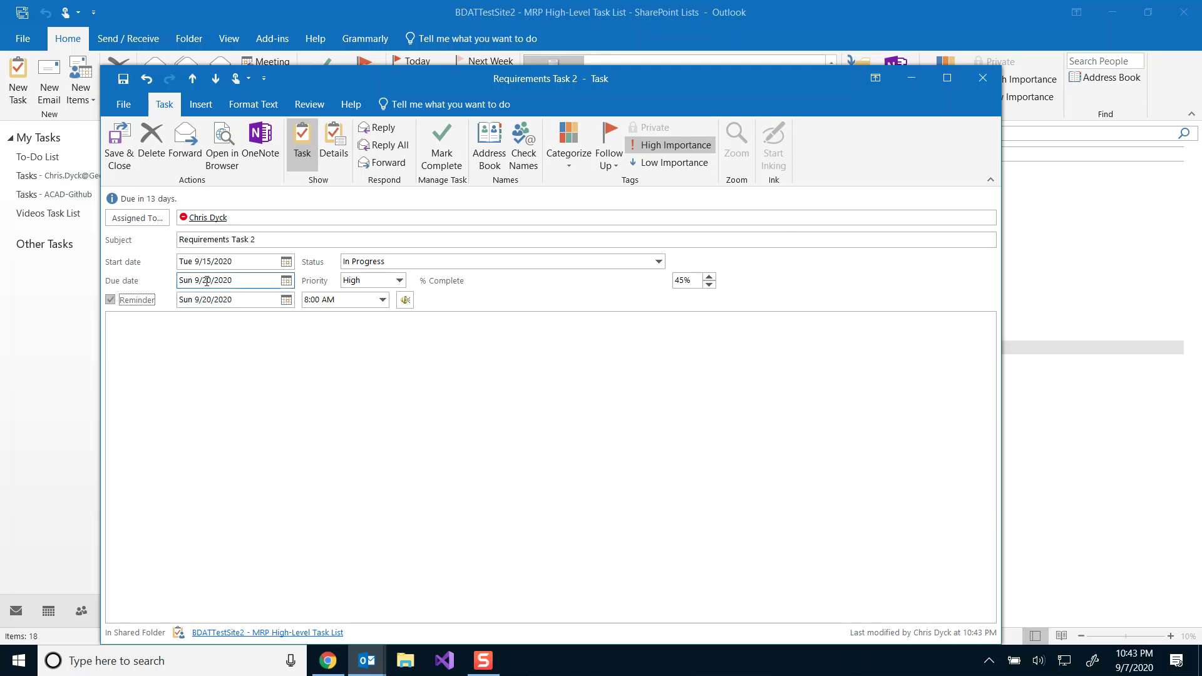
pyautogui.click(276, 300)
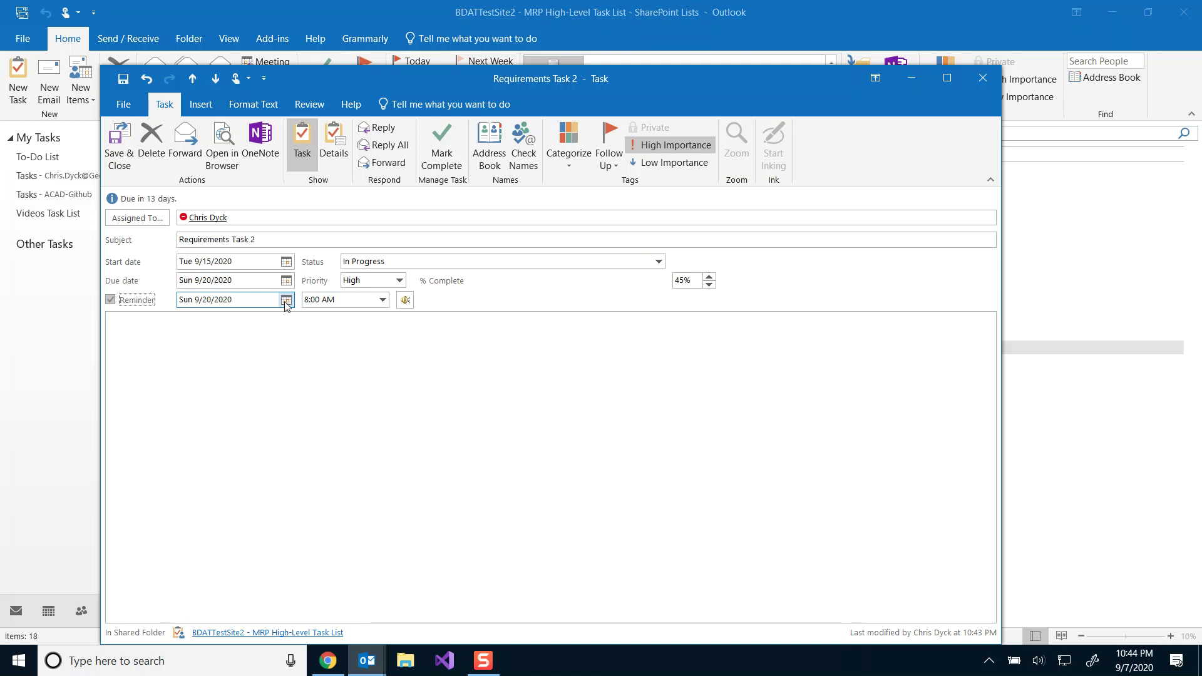
pyautogui.click(286, 301)
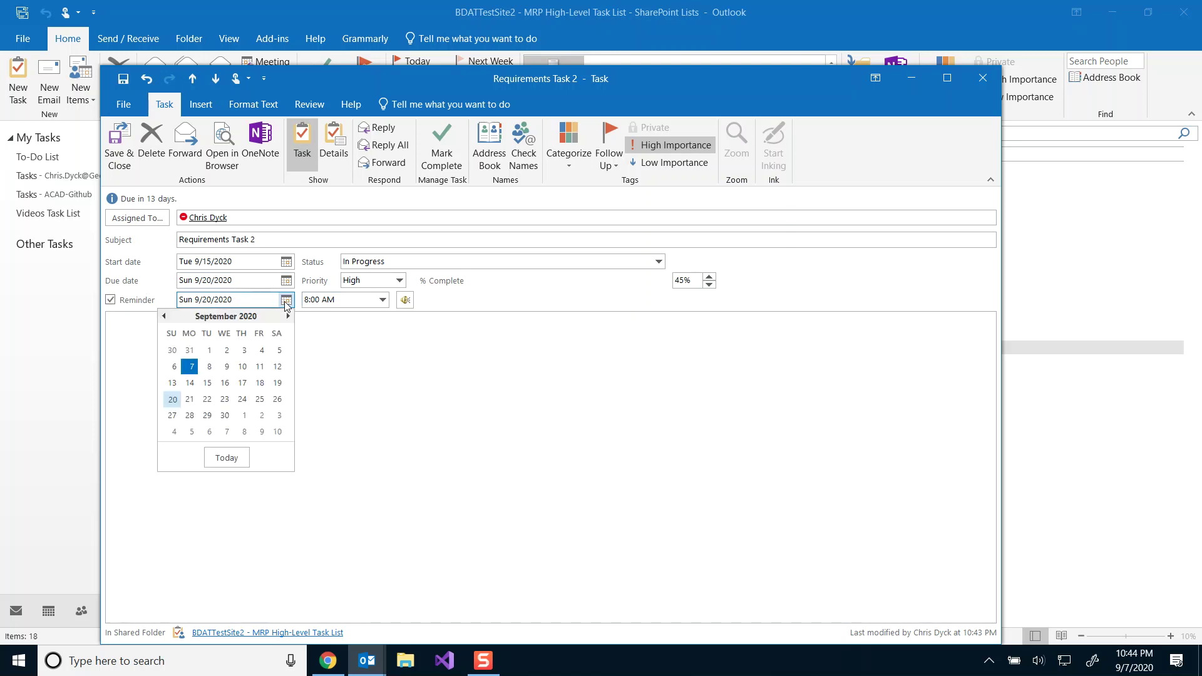
pyautogui.click(261, 383)
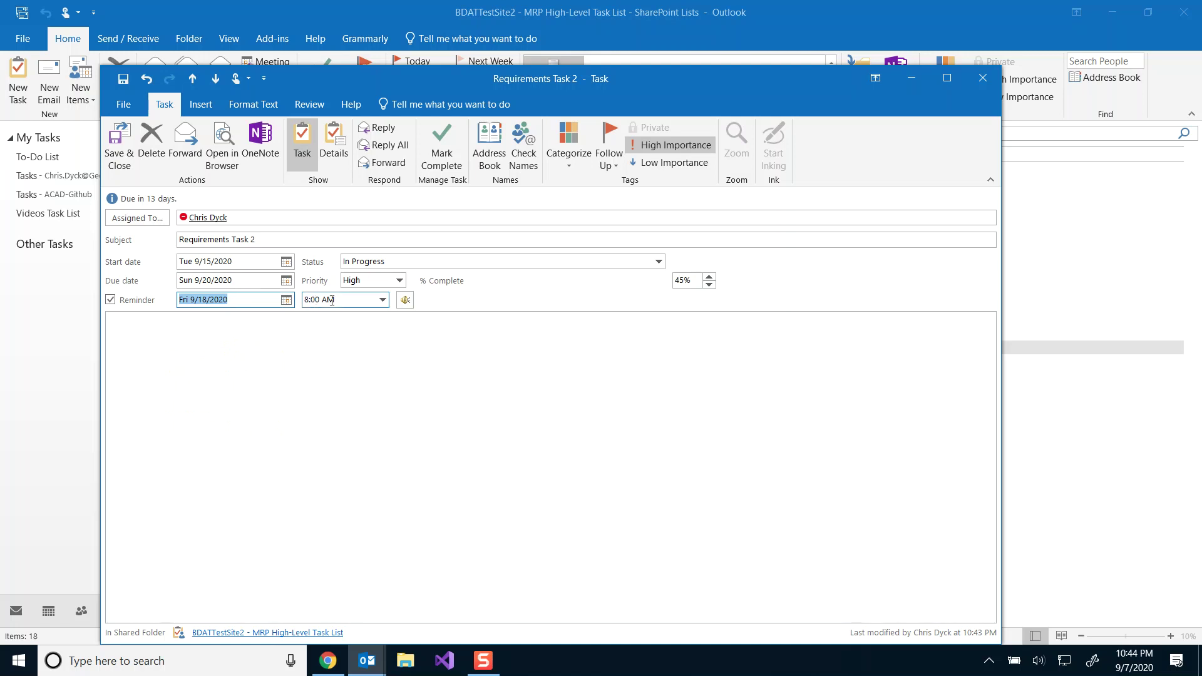
pyautogui.click(287, 300)
pyautogui.click(261, 399)
# Change the task's due date to Wednesday, September 30, 2020.
pyautogui.click(286, 280)
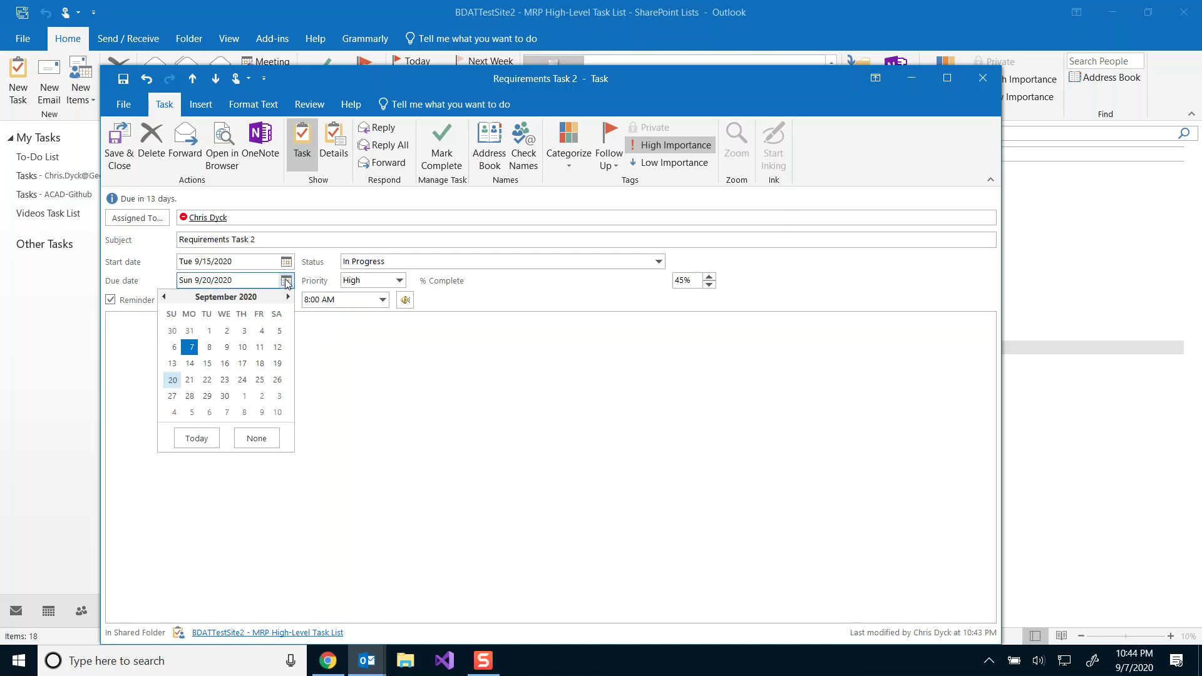
pyautogui.click(260, 380)
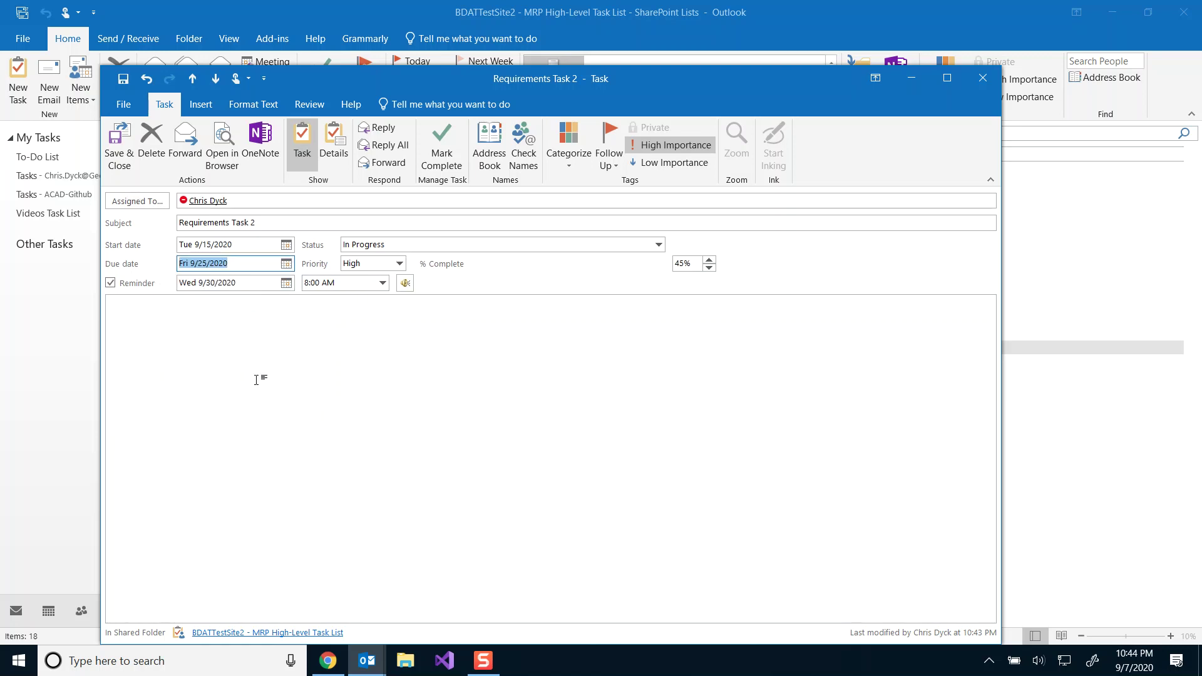
pyautogui.click(287, 263)
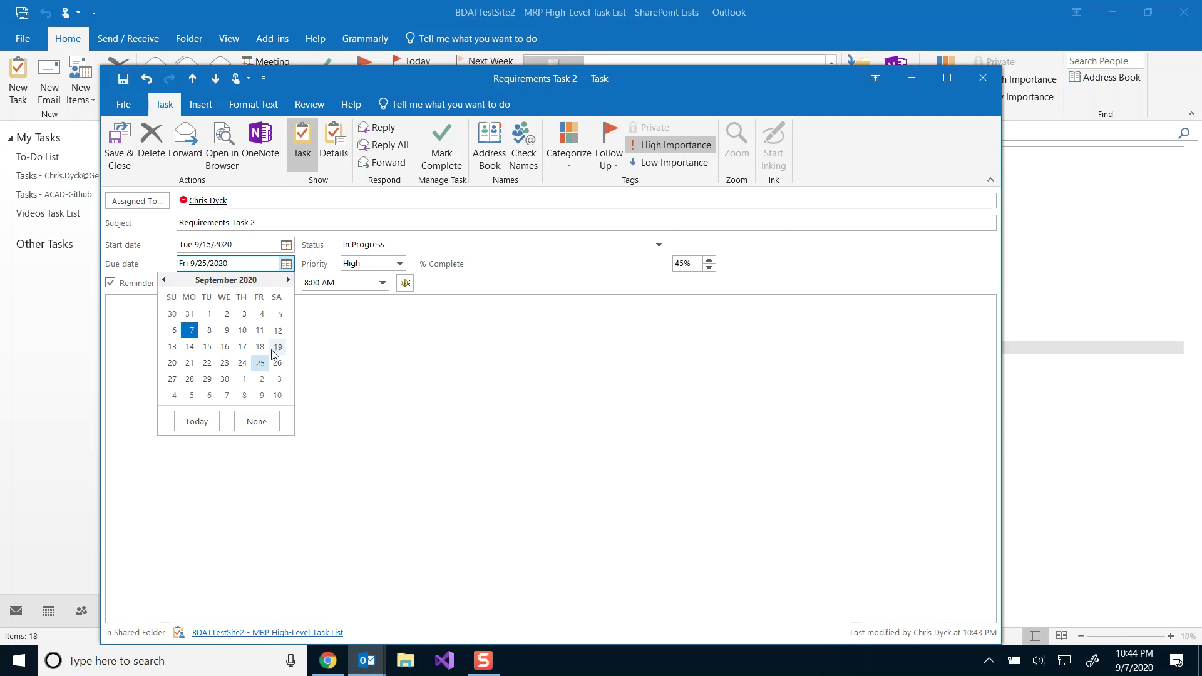
pyautogui.click(225, 380)
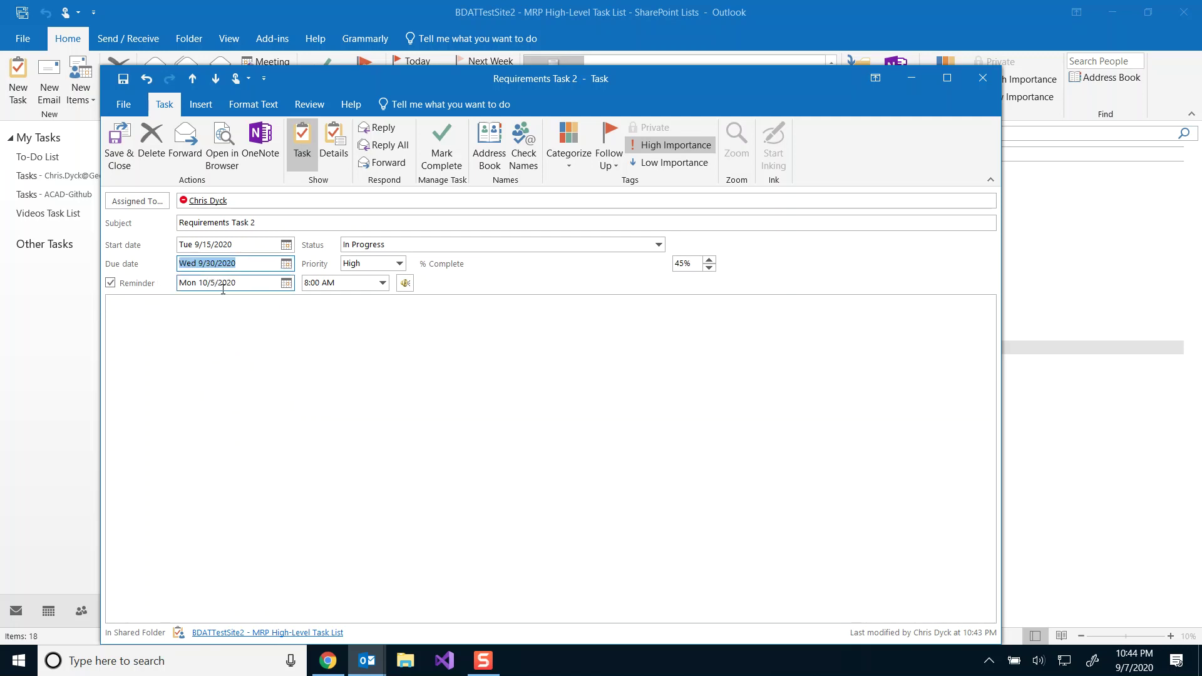
# Set the reminder date back to Friday, September 25, 2020.
pyautogui.click(286, 284)
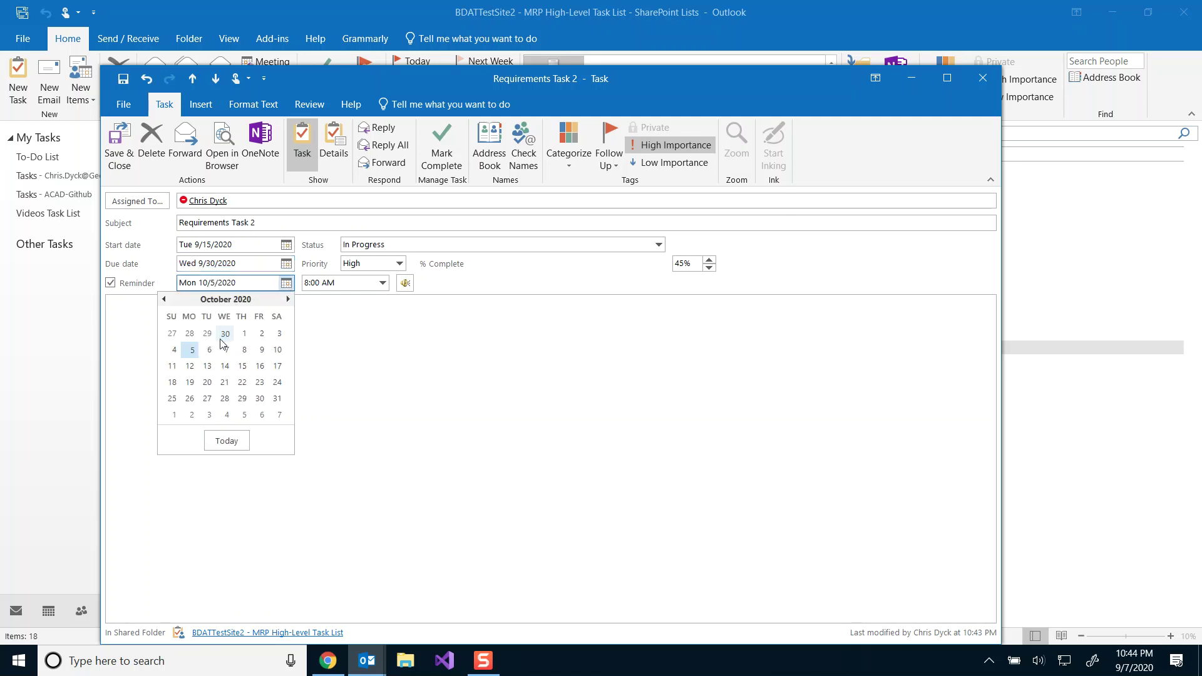
pyautogui.click(164, 299)
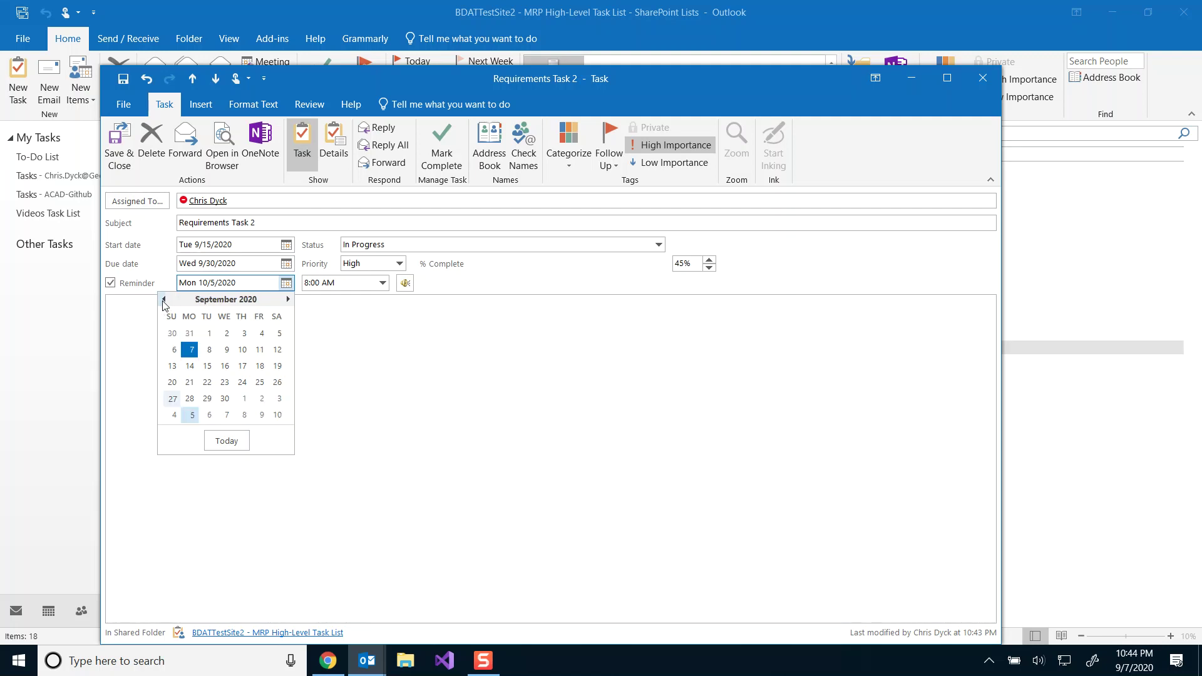
pyautogui.click(258, 382)
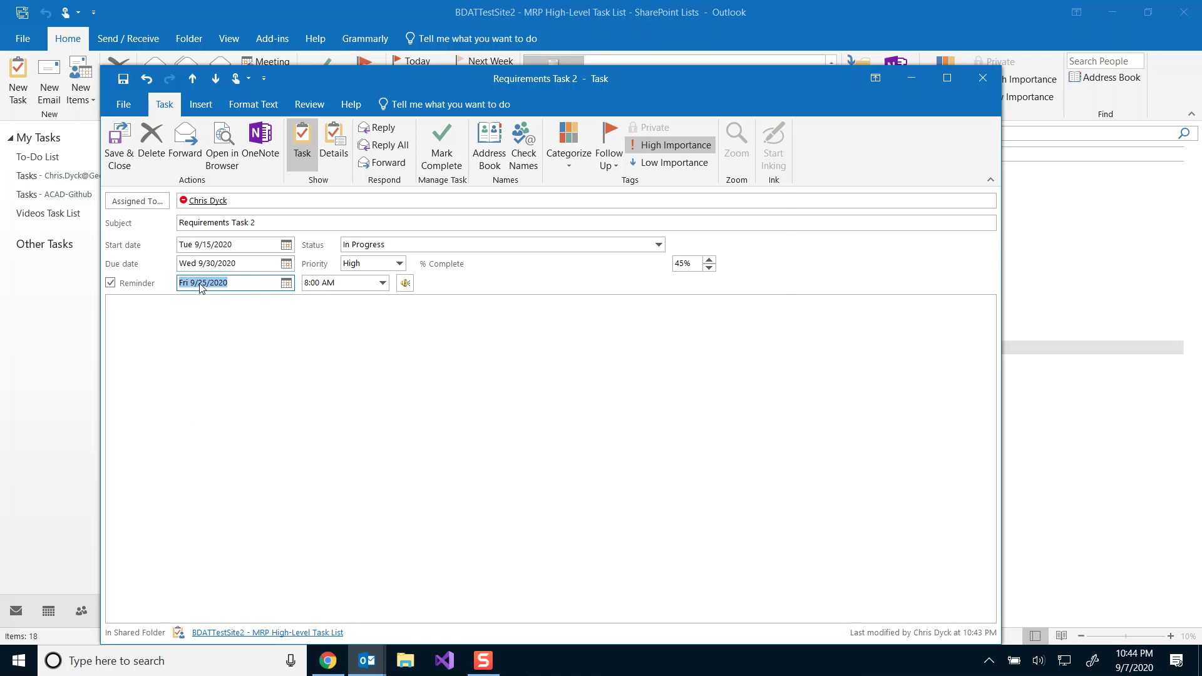
# Keep the status In Progress, save and close the task, and return to SharePoint.
pyautogui.click(384, 249)
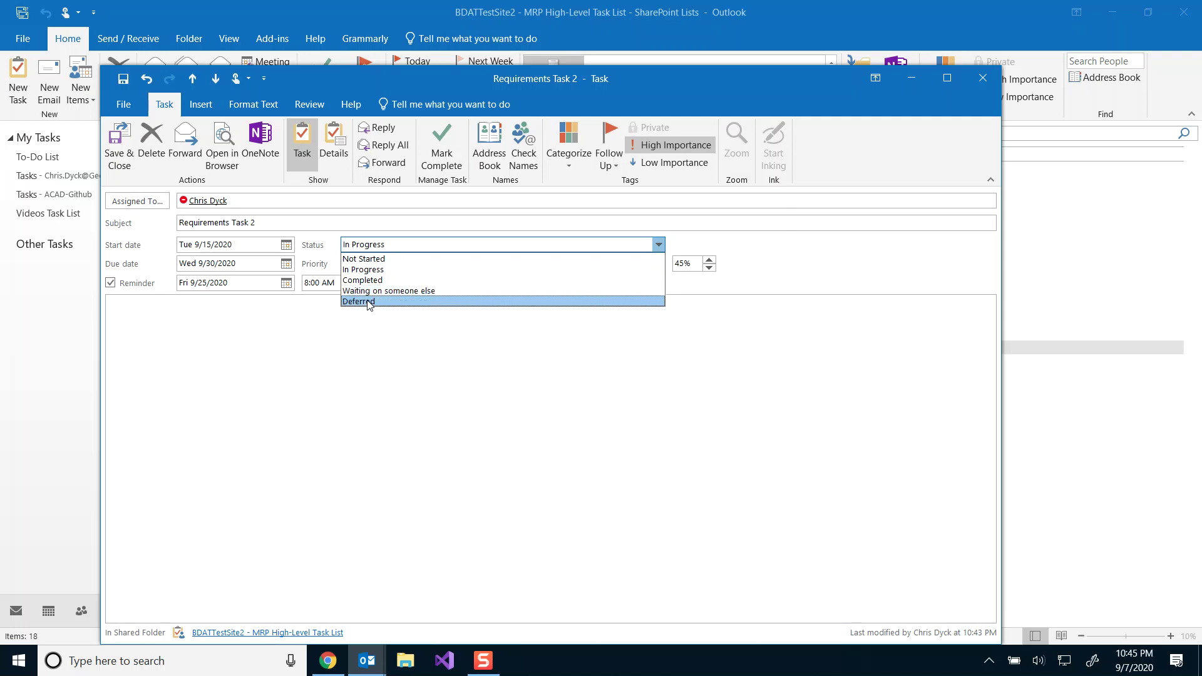
pyautogui.click(724, 238)
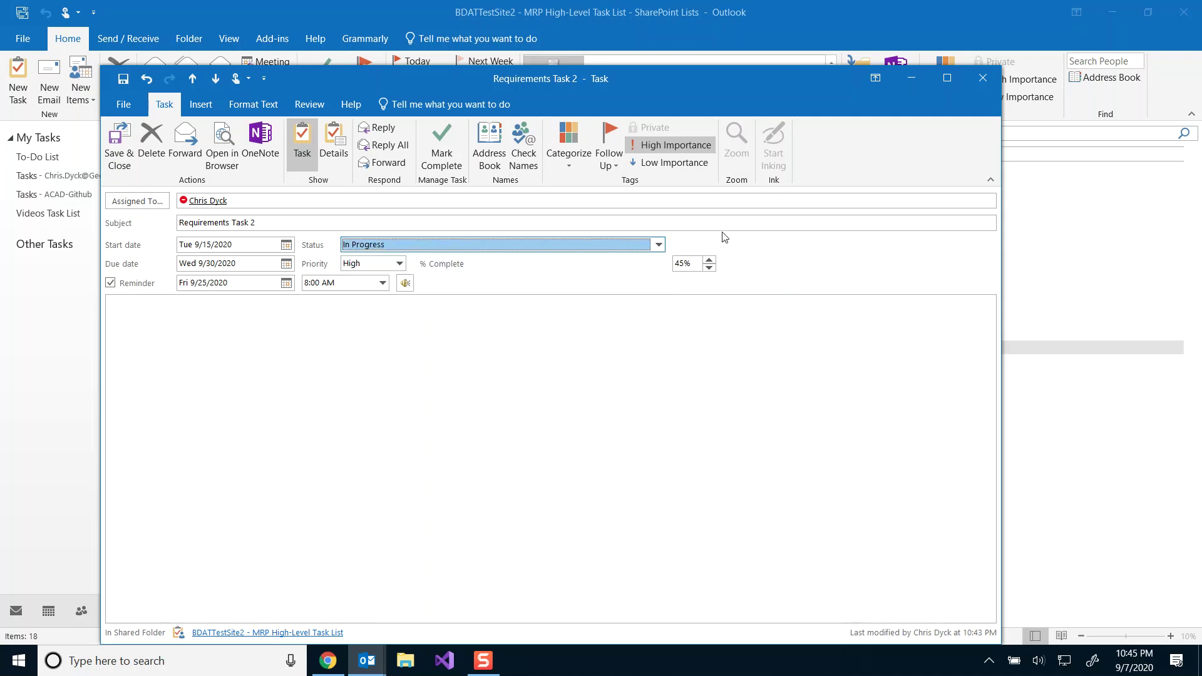
pyautogui.click(364, 247)
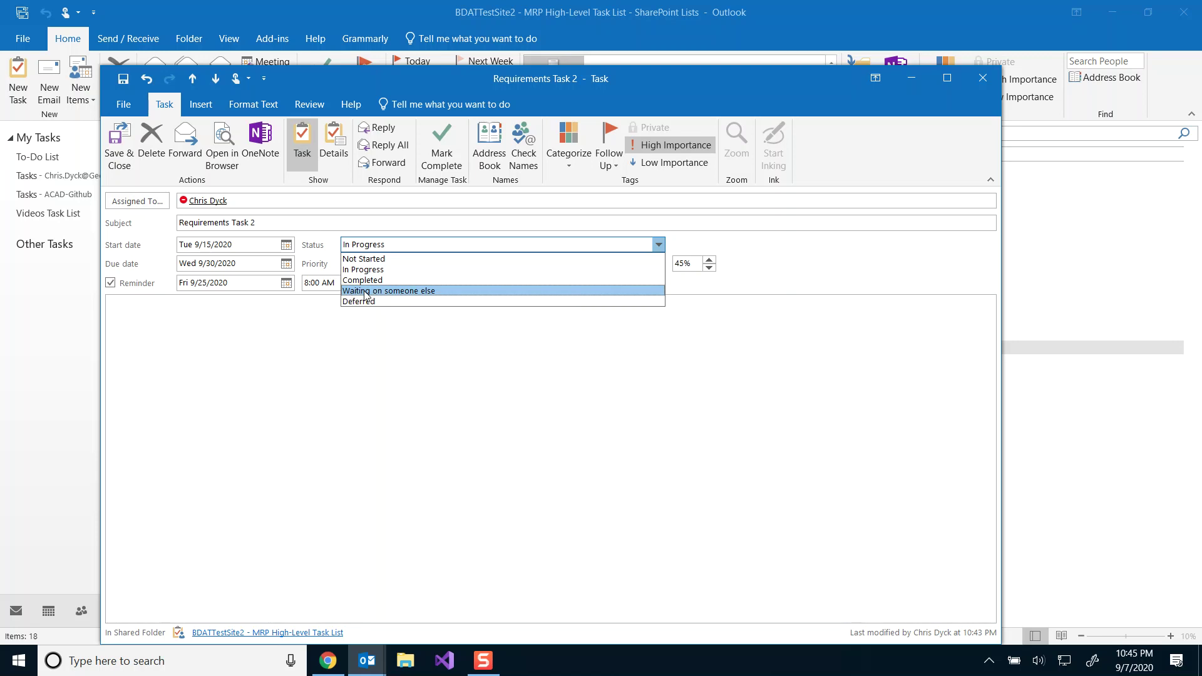
pyautogui.click(331, 246)
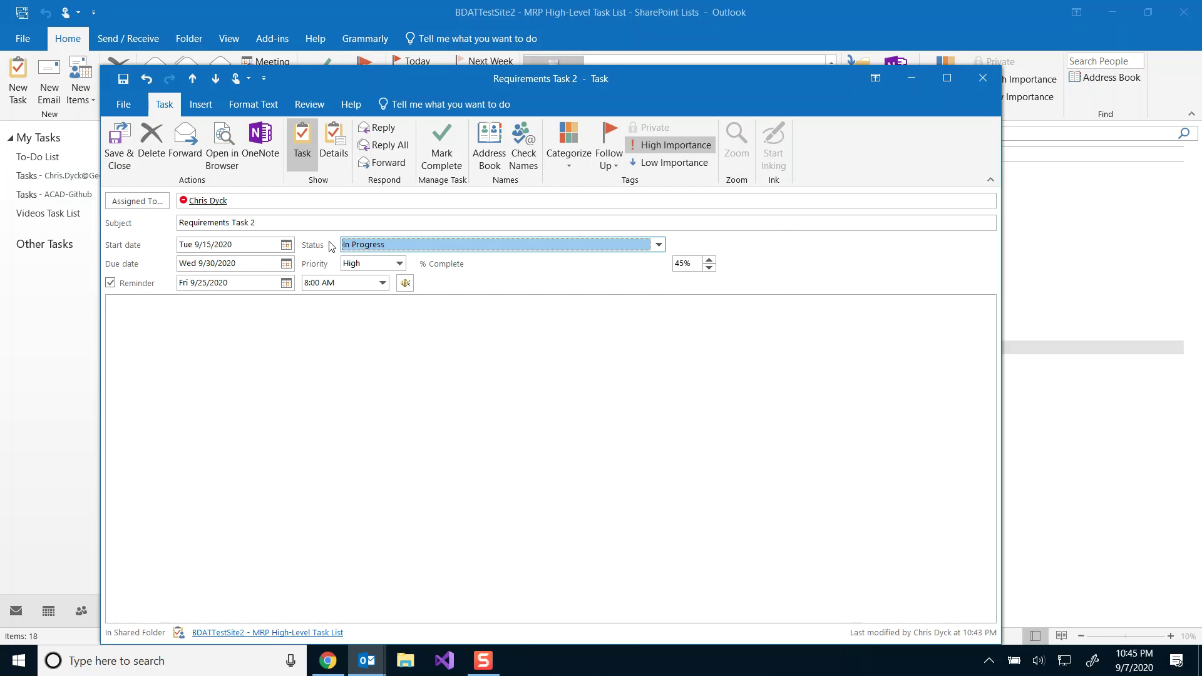
pyautogui.click(128, 160)
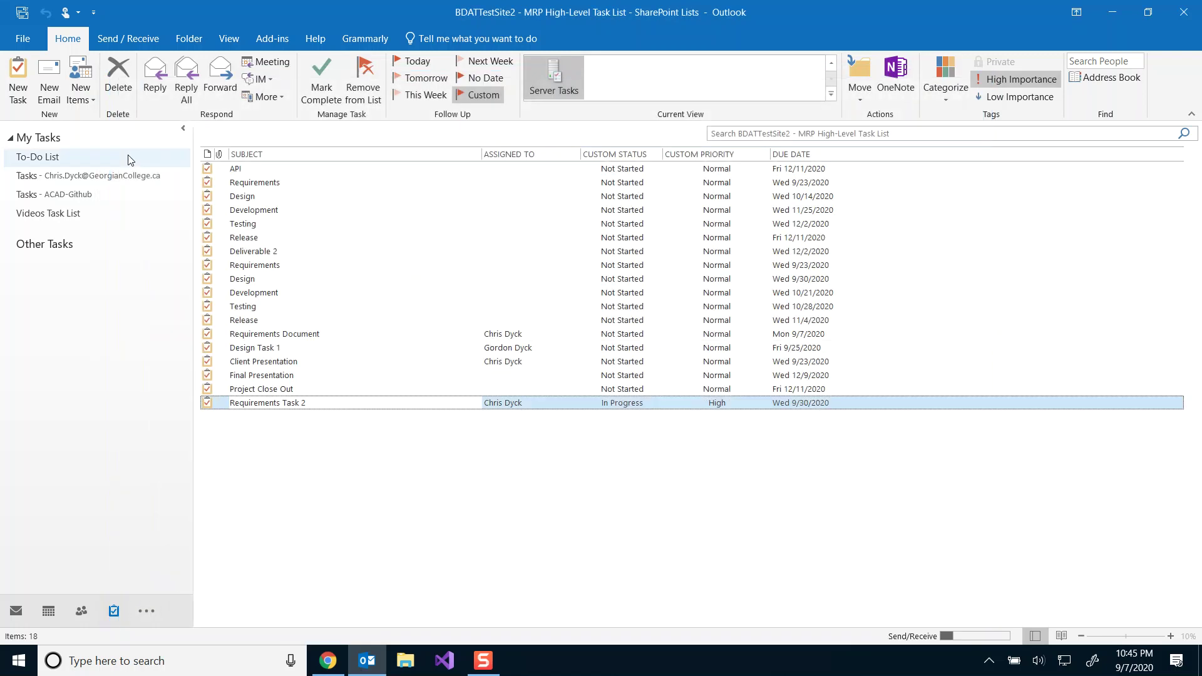
pyautogui.click(328, 658)
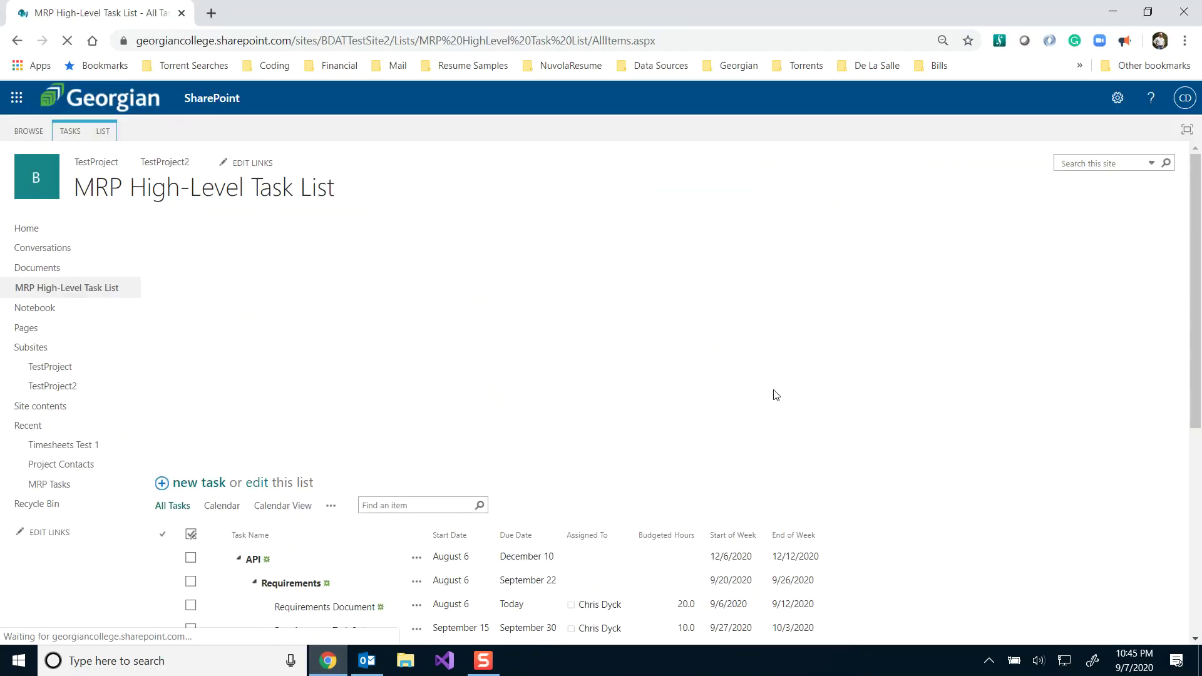
pyautogui.scroll(-2, 778, 401)
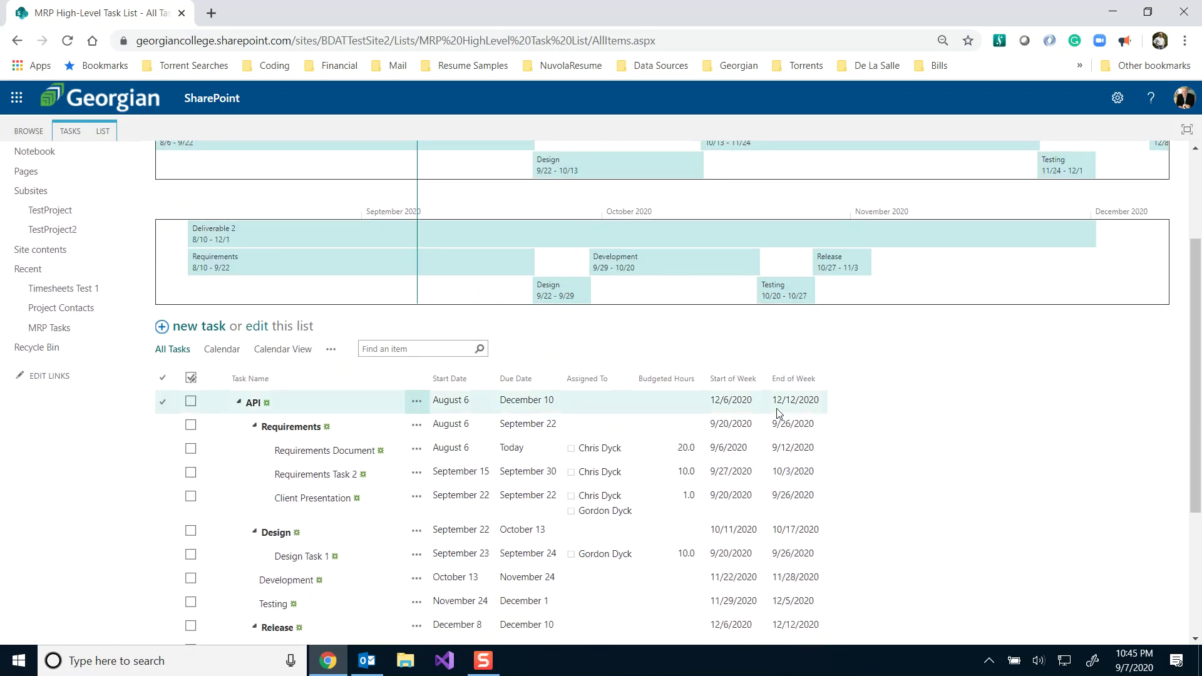
pyautogui.scroll(-2, 778, 414)
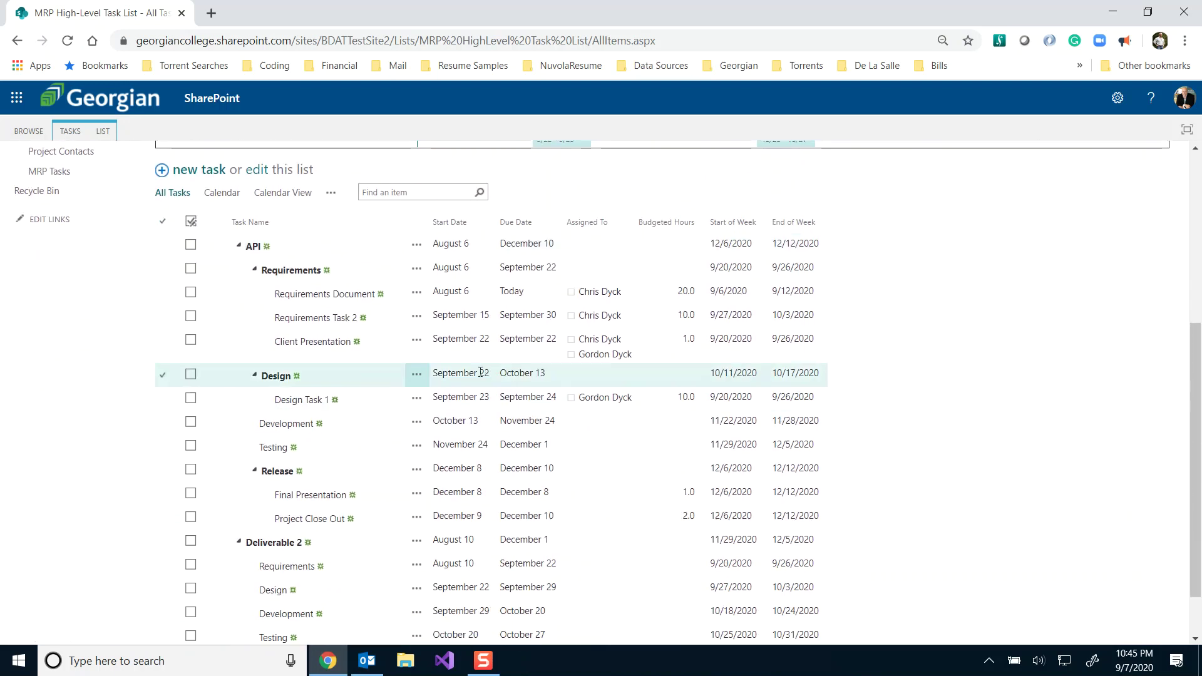
pyautogui.click(316, 319)
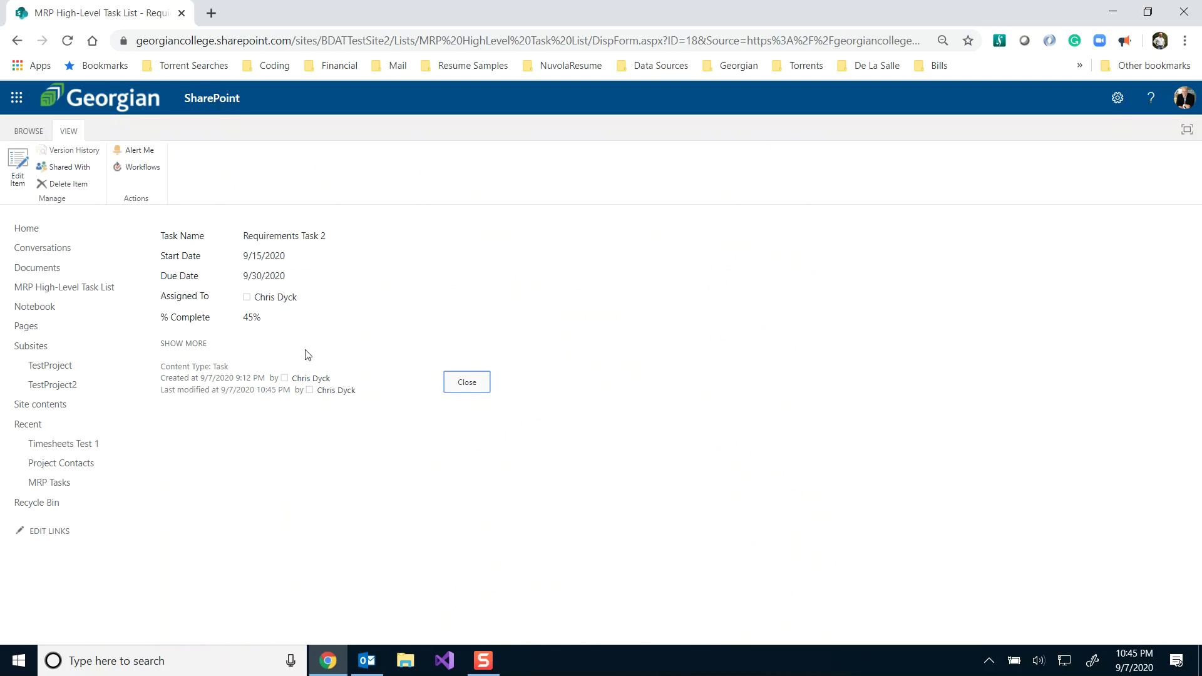
pyautogui.click(181, 344)
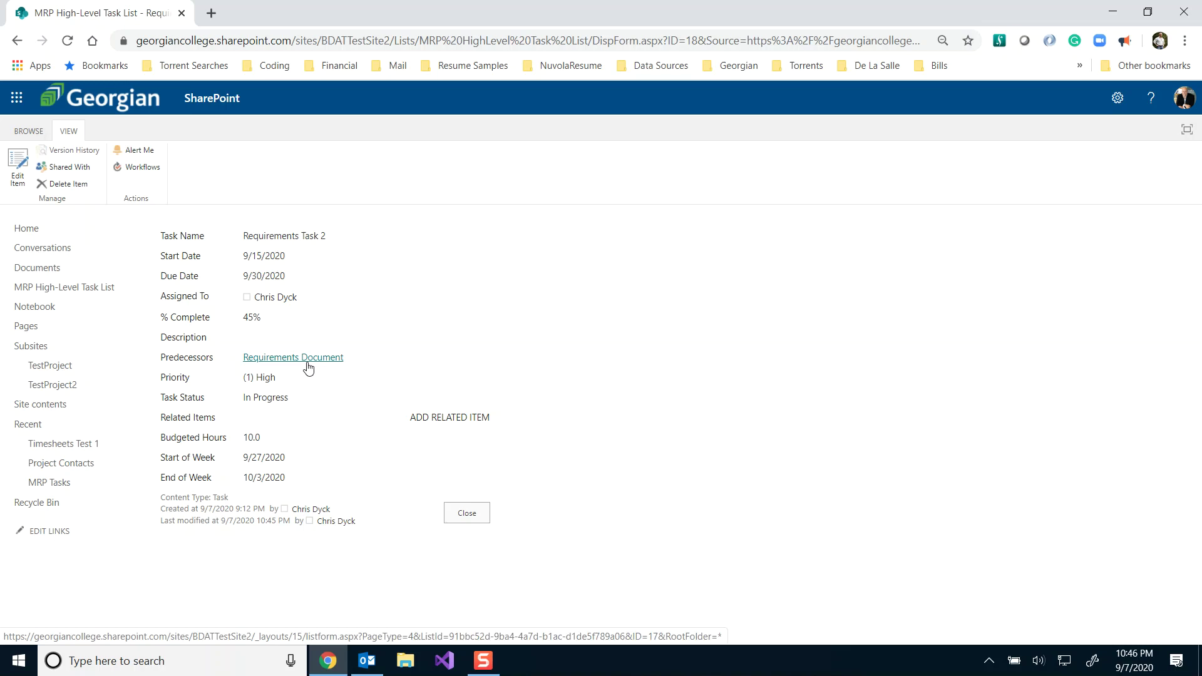
pyautogui.click(477, 517)
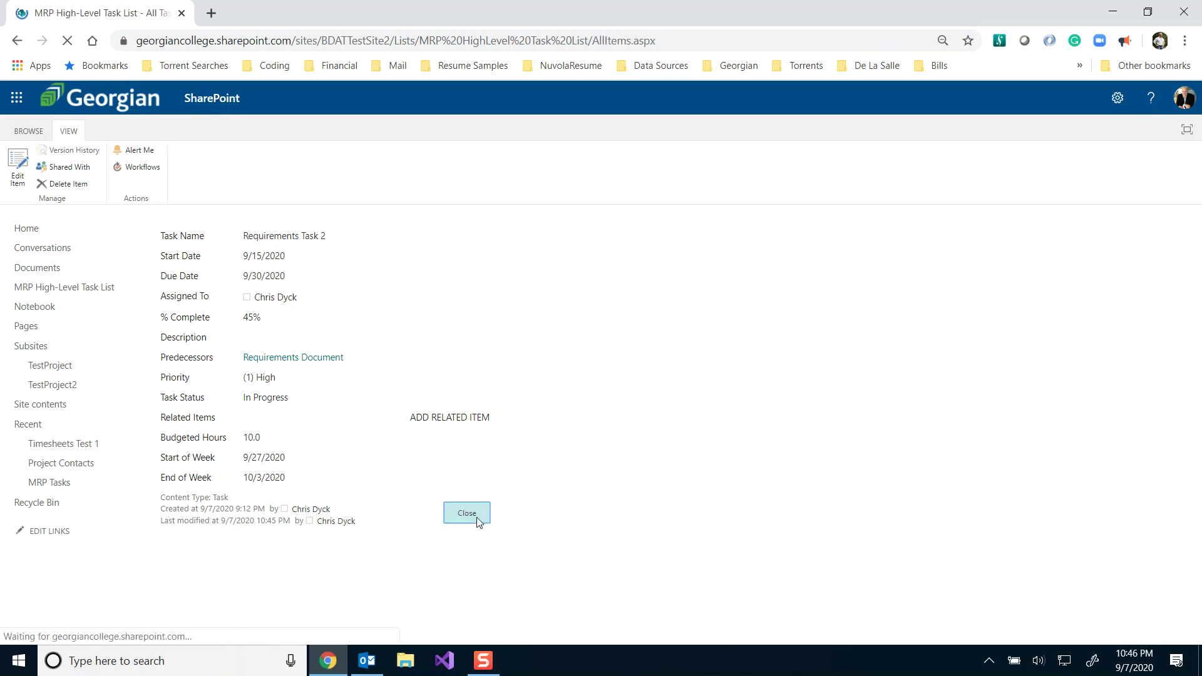
# Bring Outlook's synced task list to the front and show its View ribbon.
pyautogui.click(368, 658)
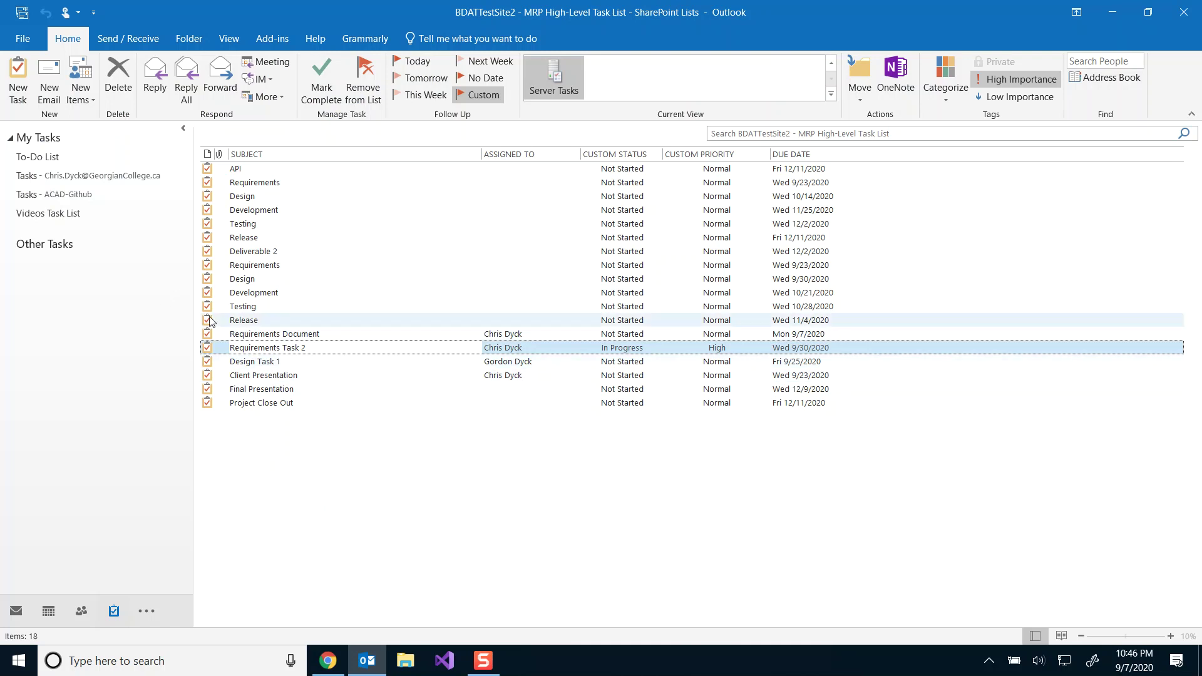
pyautogui.click(229, 40)
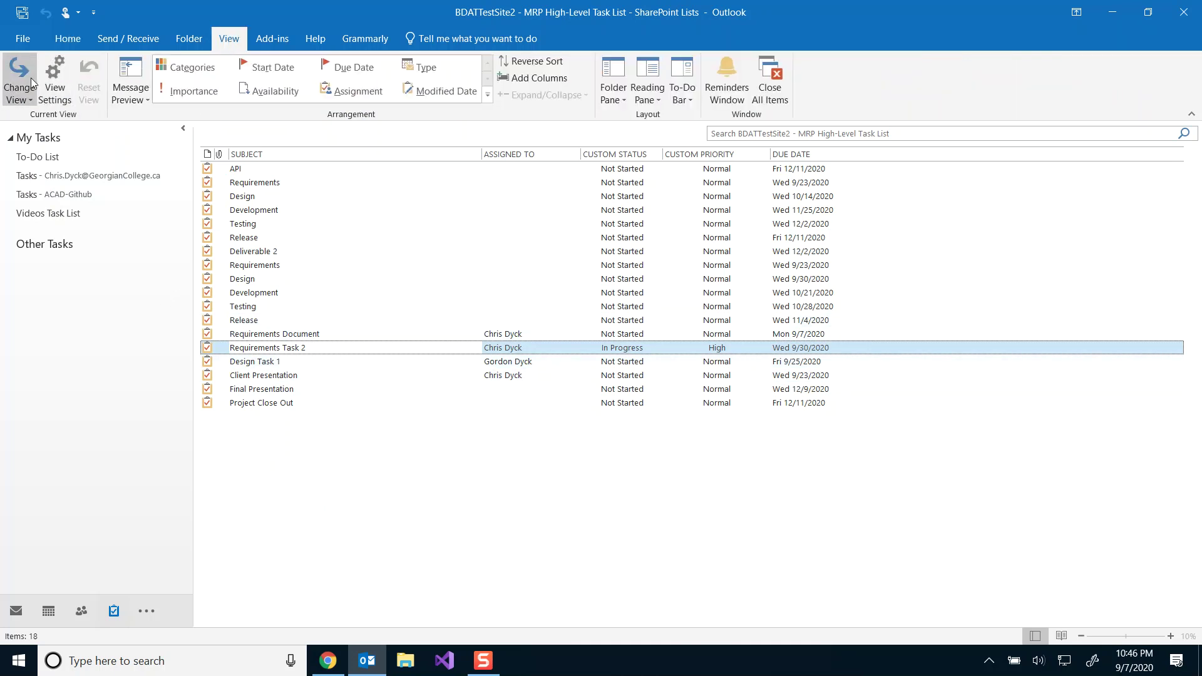
# Switch Outlook's task view to Today, leaving only Requirements Document due 9/7/2020.
pyautogui.click(31, 81)
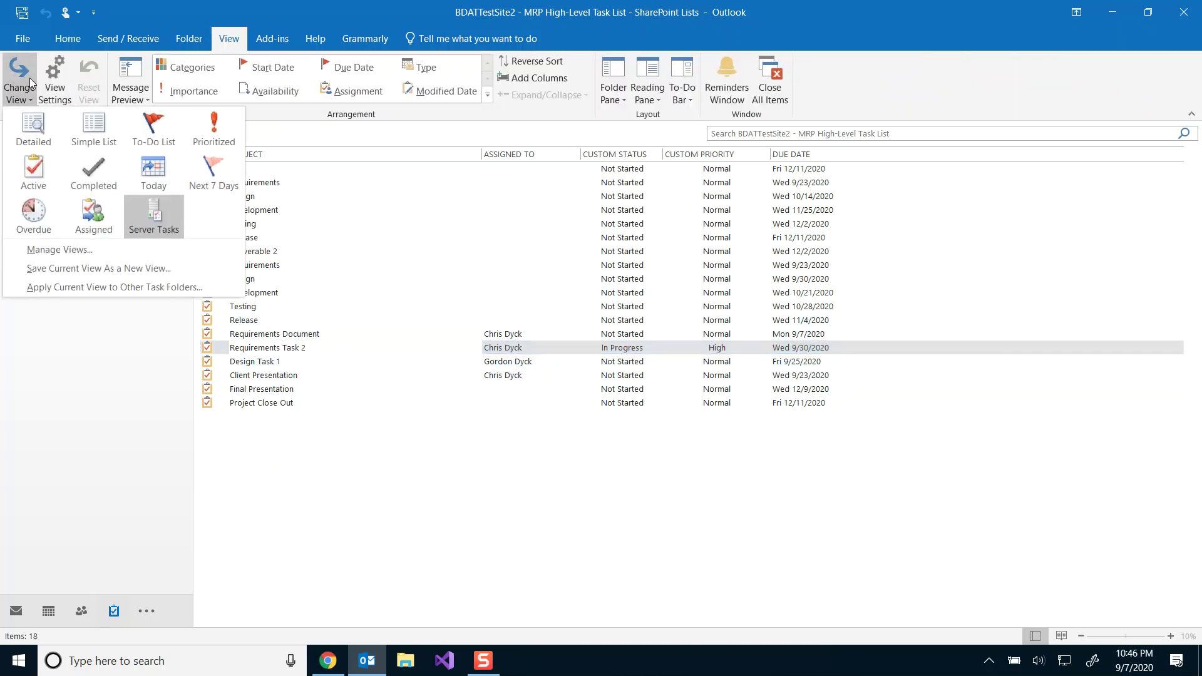
pyautogui.click(154, 176)
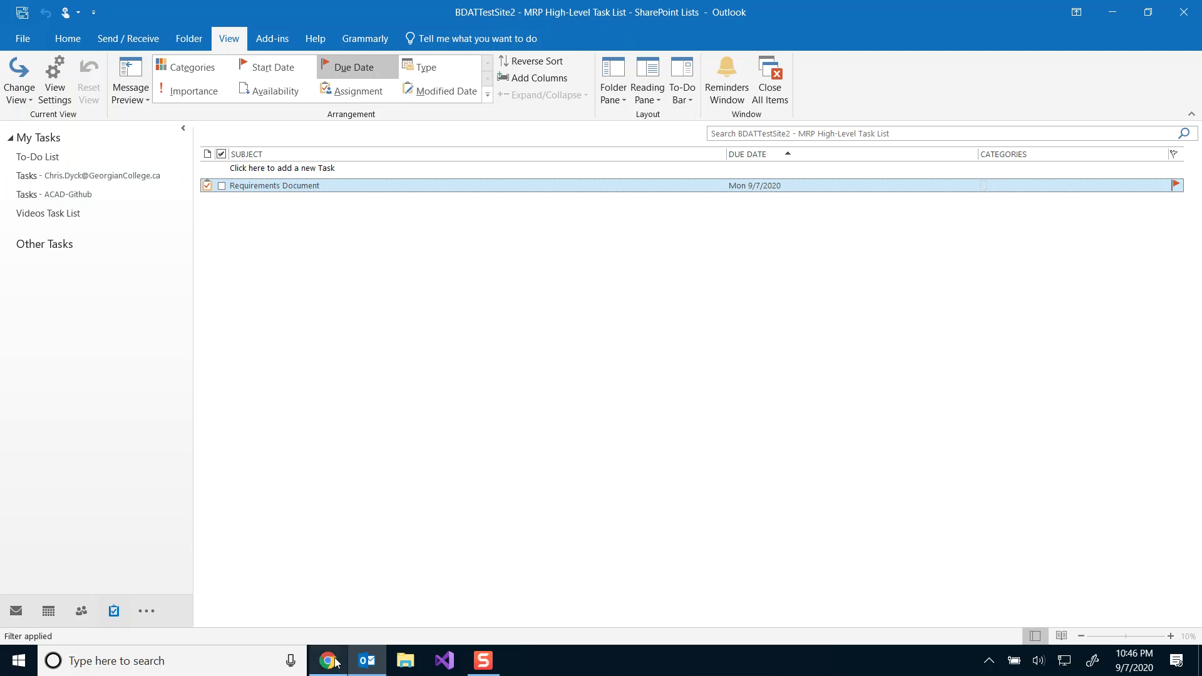
pyautogui.moveTo(326, 668)
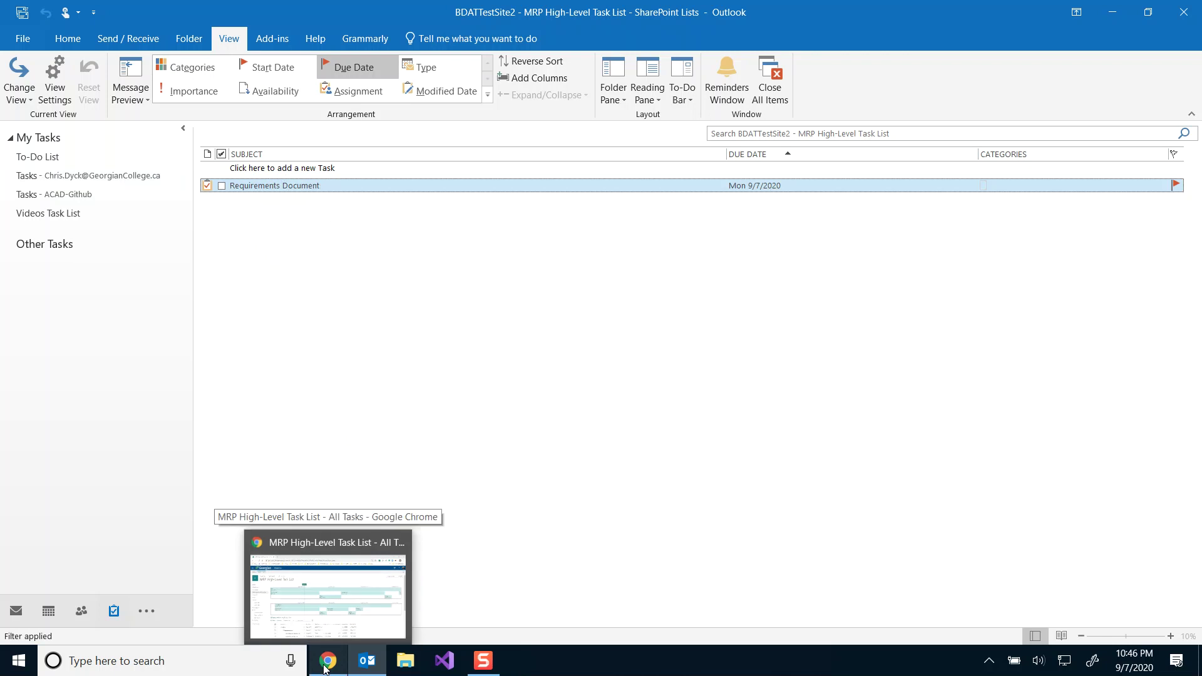
pyautogui.click(326, 670)
# Switch the SharePoint list to the Tasks This Week view, then bring Outlook back.
pyautogui.scroll(-3, 323, 401)
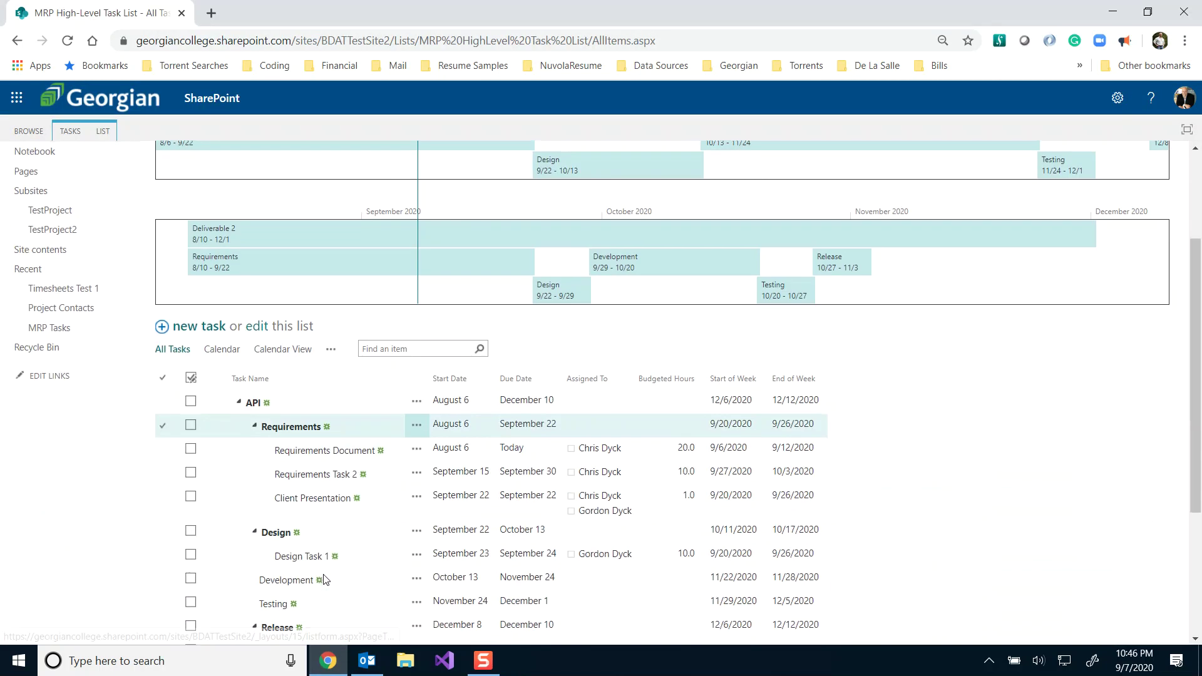
pyautogui.click(330, 348)
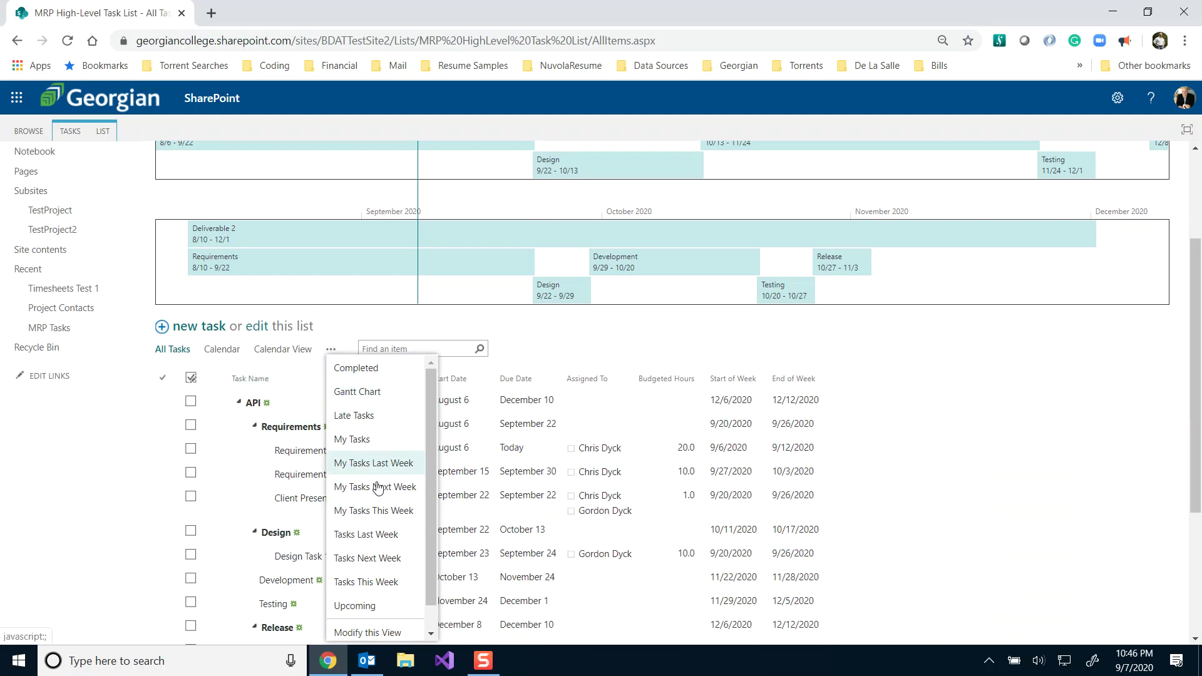
pyautogui.click(372, 582)
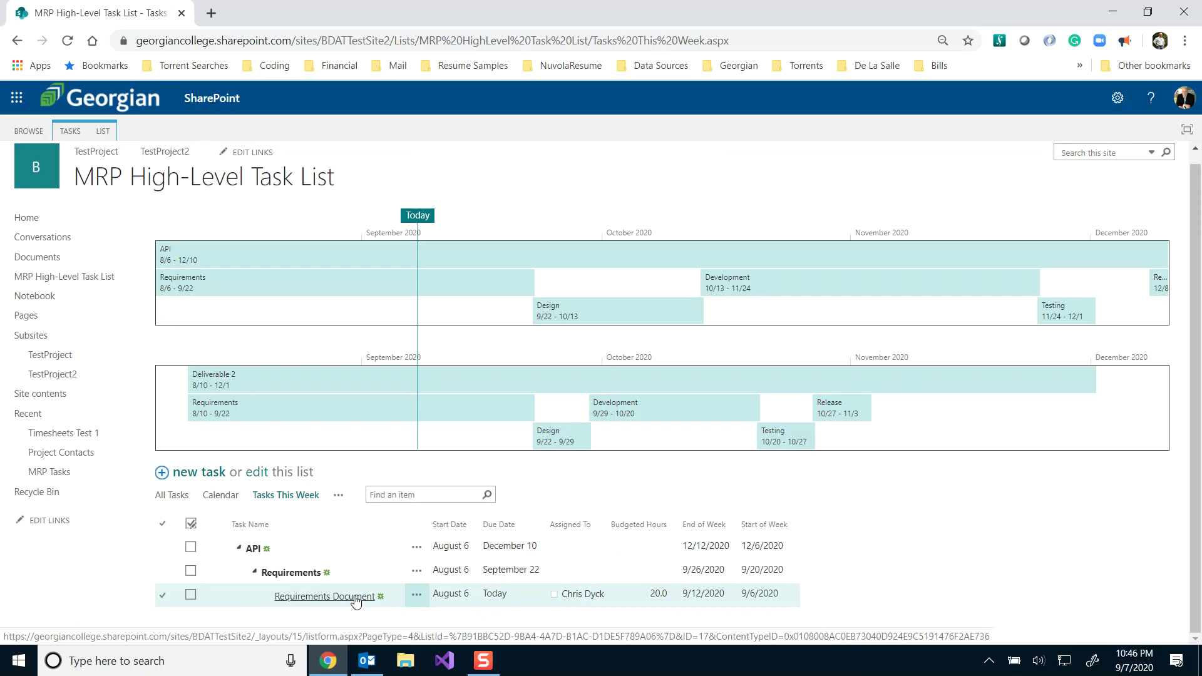
pyautogui.click(368, 669)
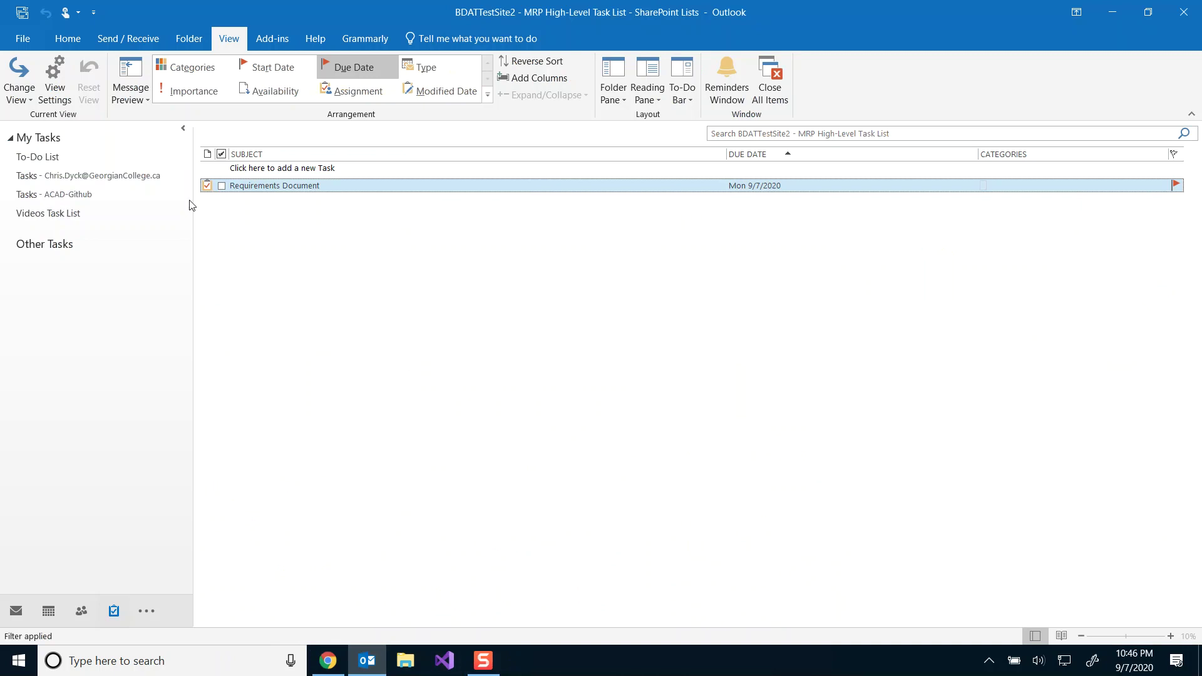
# Try the Next 7 Days view, return to Server Tasks, and open Requirements Task 2.
pyautogui.click(23, 100)
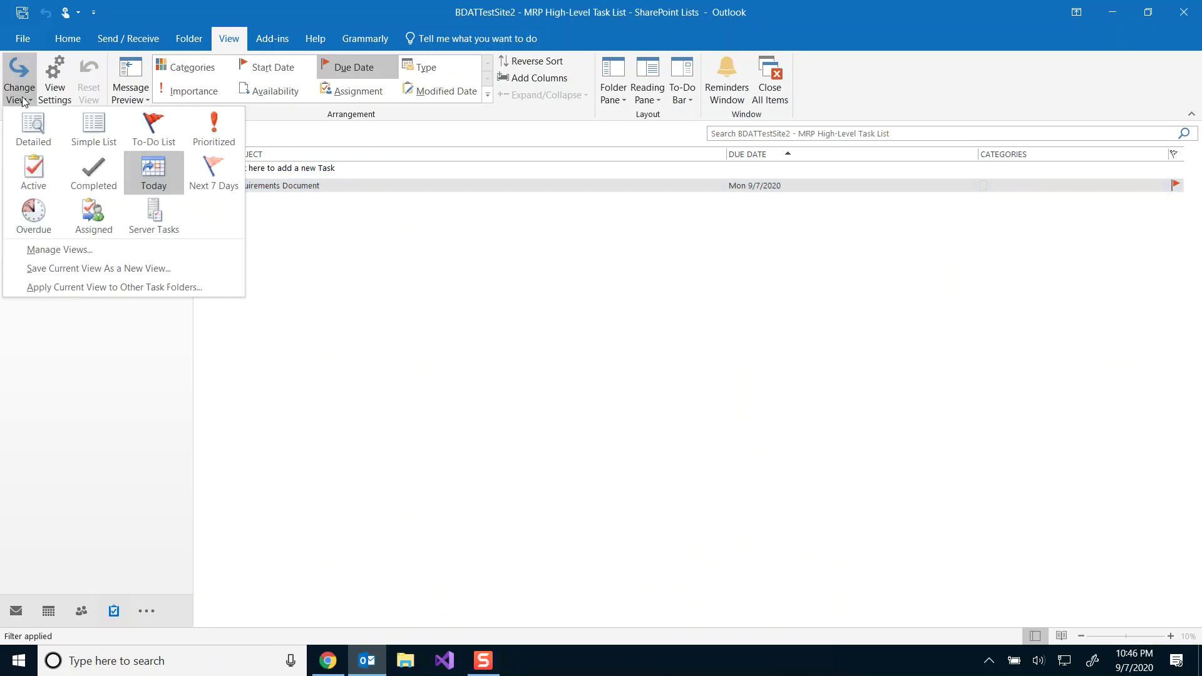
pyautogui.click(213, 170)
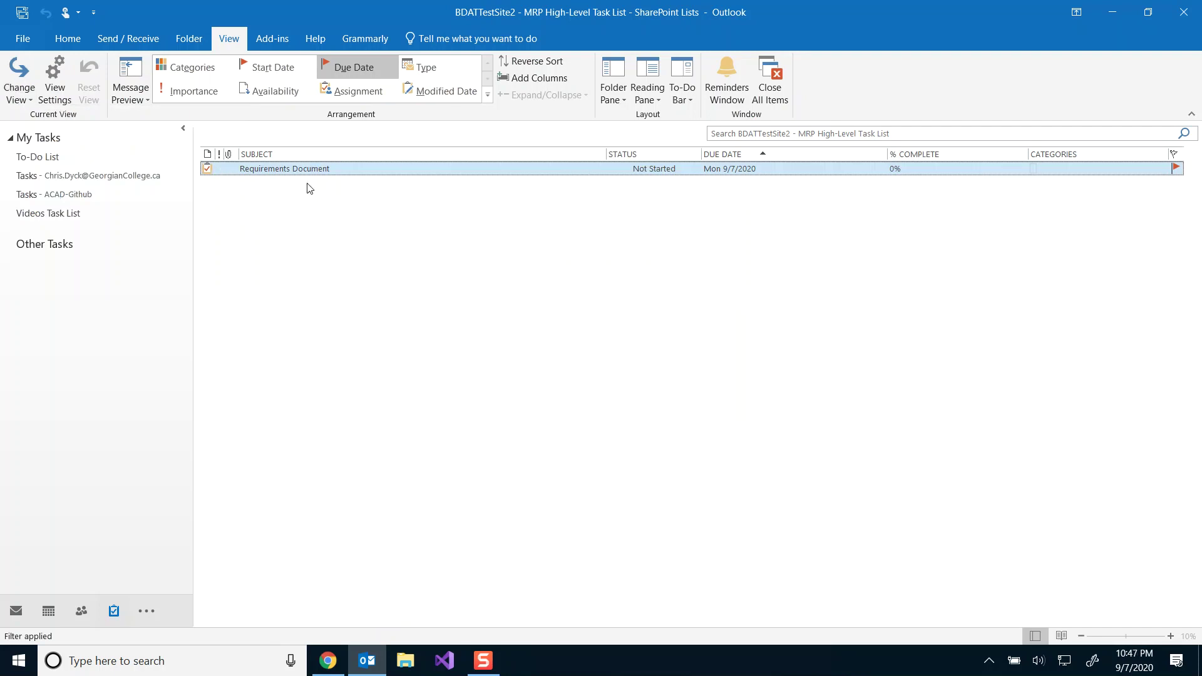
pyautogui.click(19, 82)
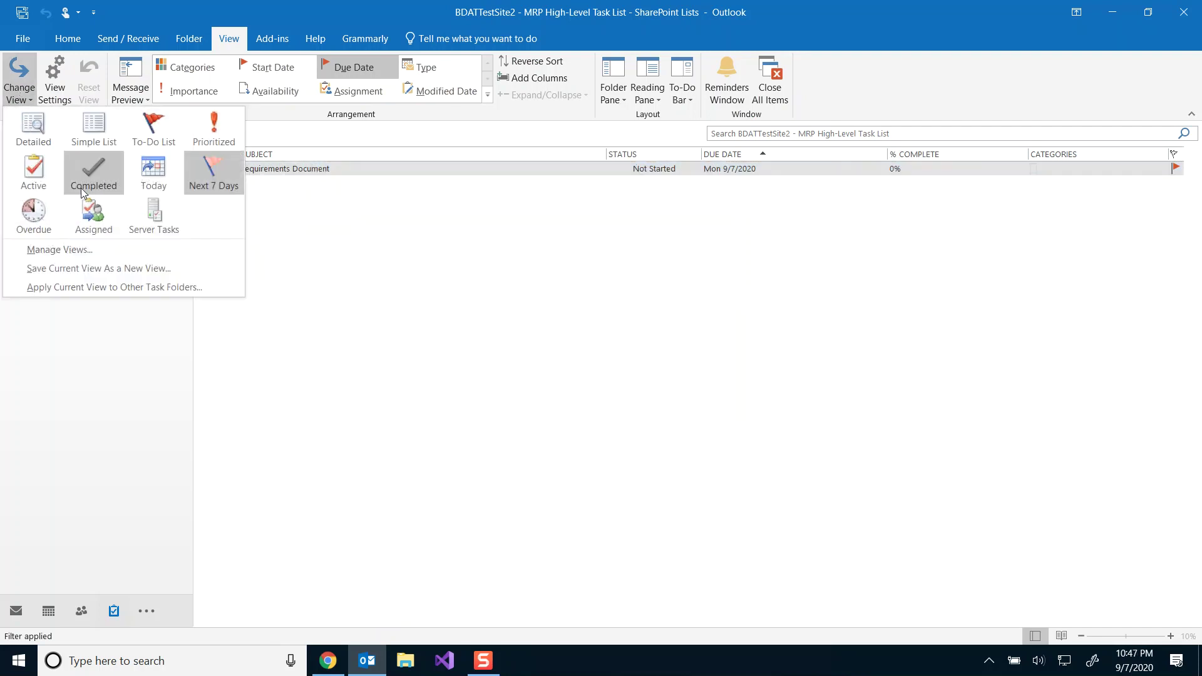
pyautogui.click(151, 220)
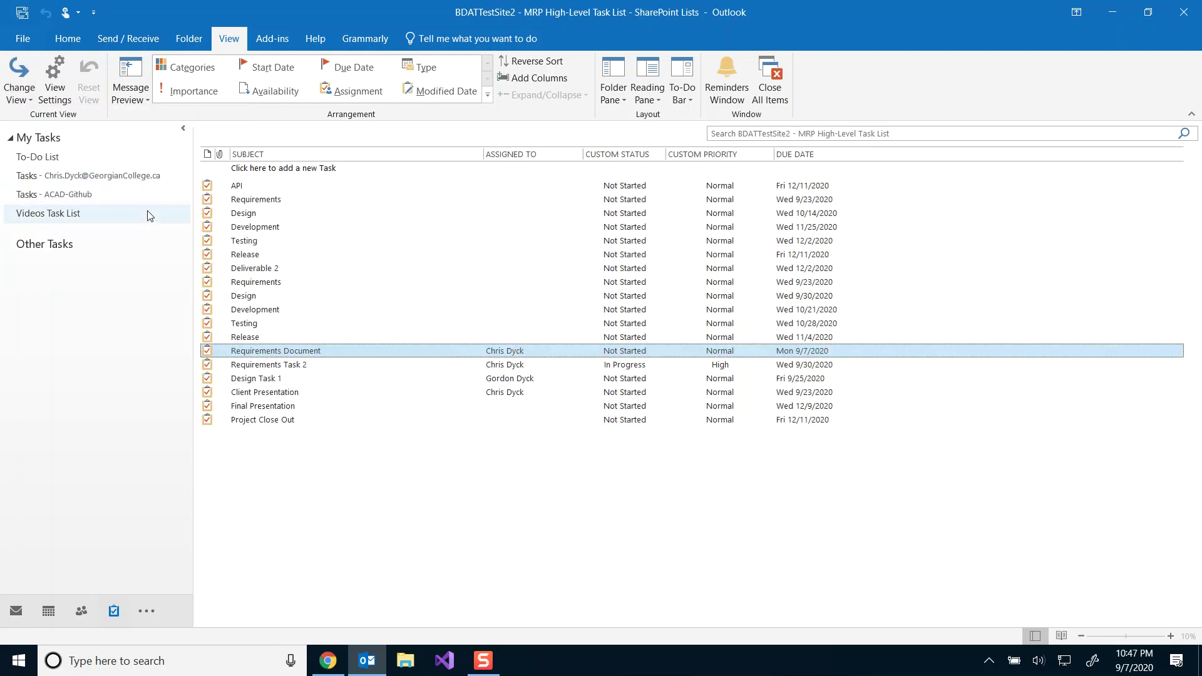
pyautogui.doubleClick(285, 367)
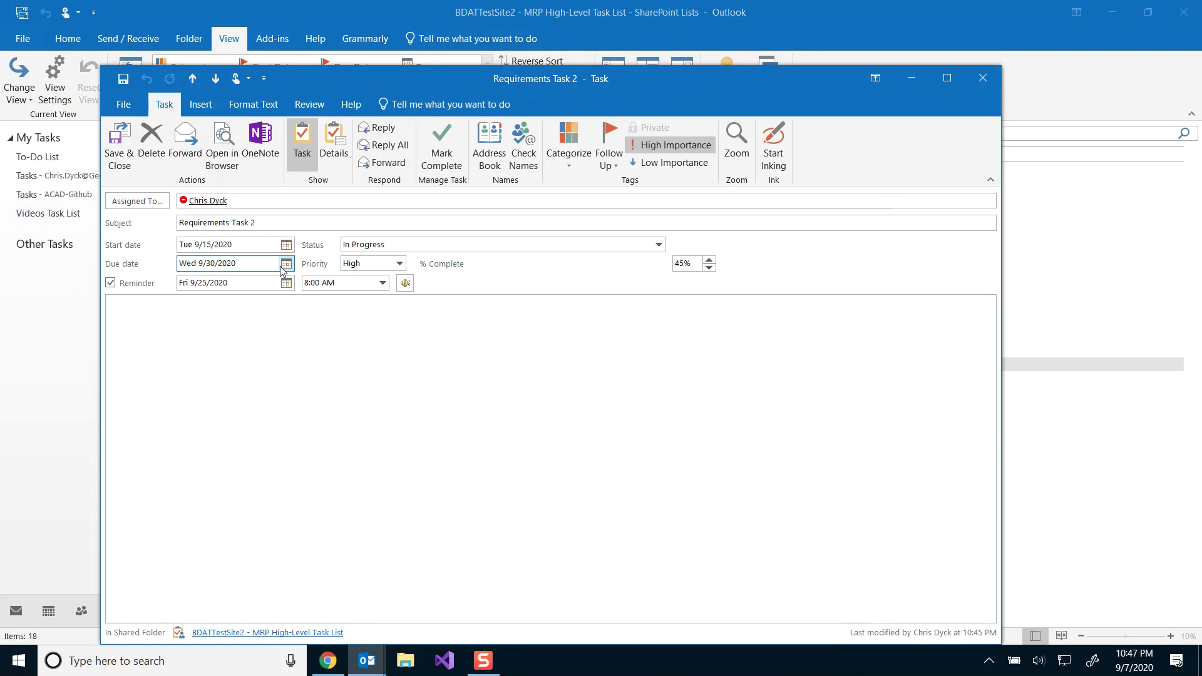
# Try due dates of the 10th and 11th and a reminder on the 10th, dismissing the date warnings.
pyautogui.click(285, 265)
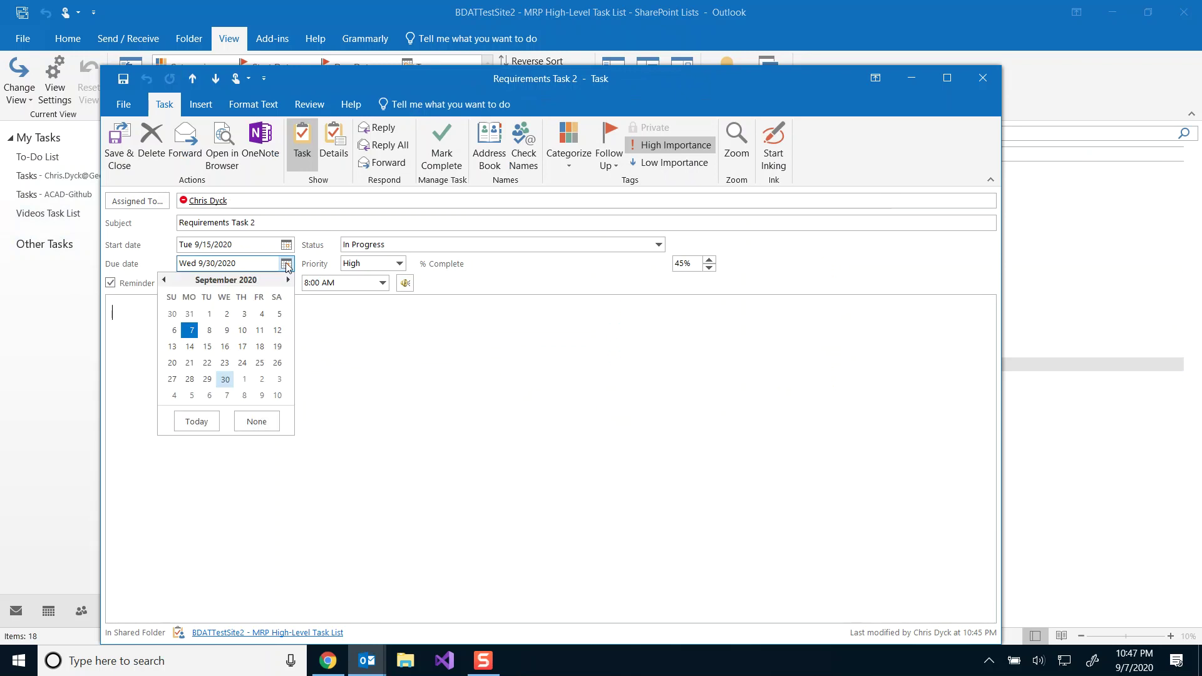
pyautogui.click(243, 334)
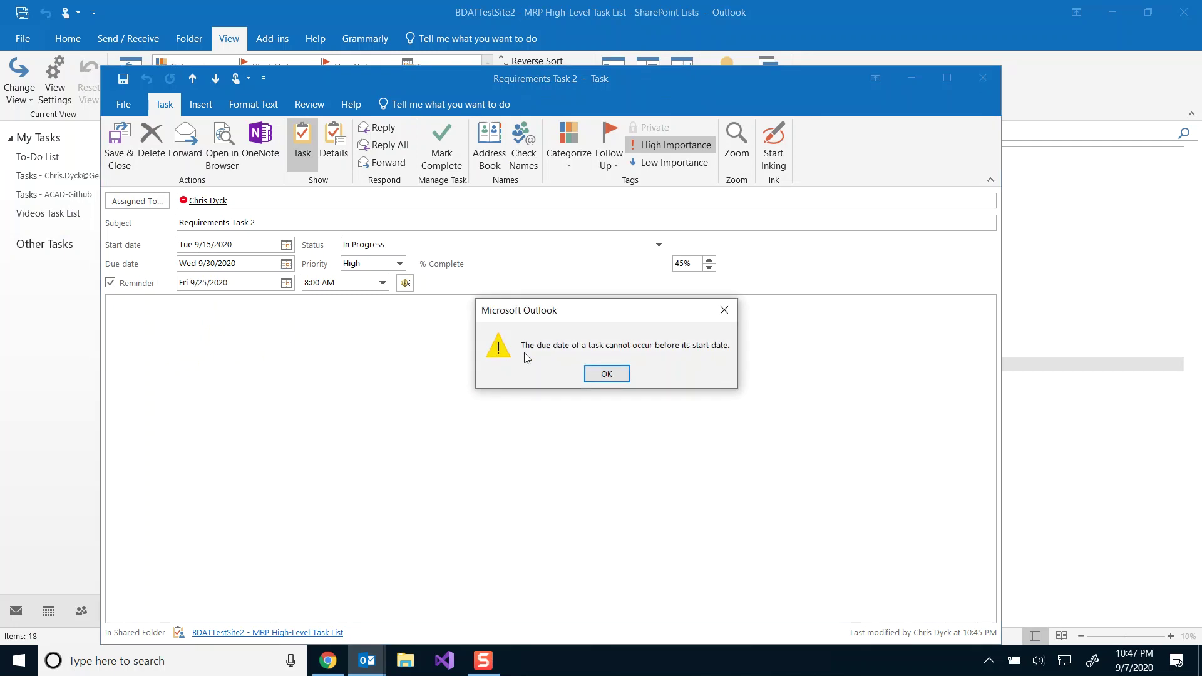
pyautogui.click(607, 374)
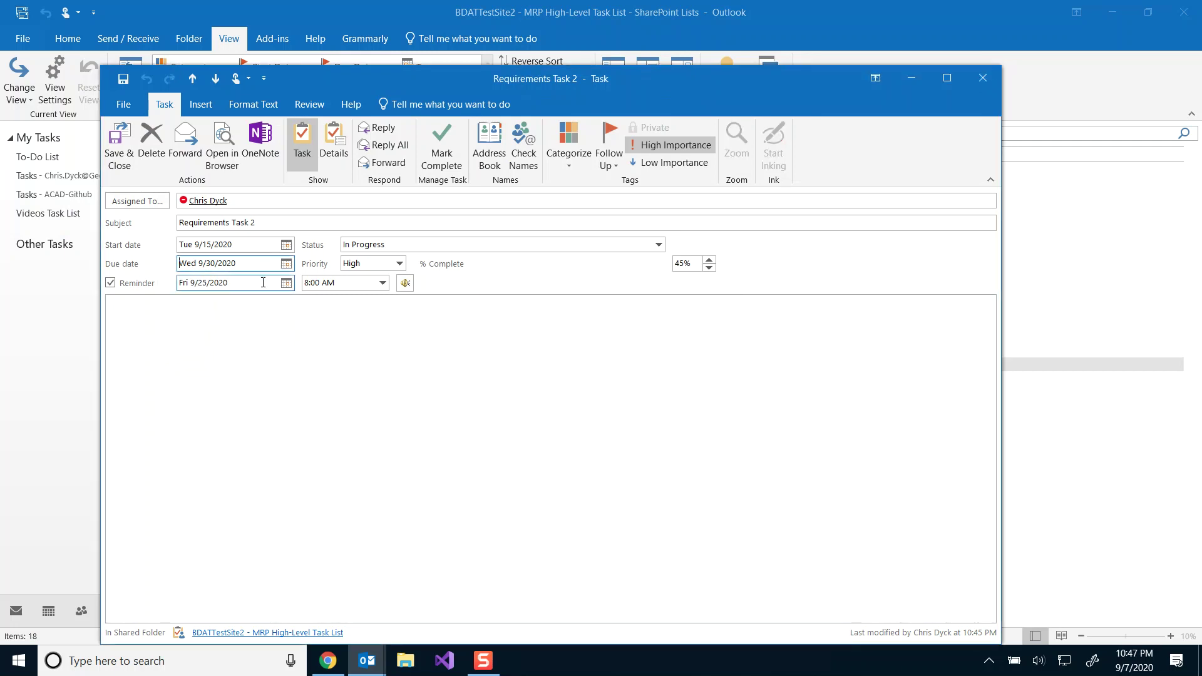
pyautogui.click(286, 283)
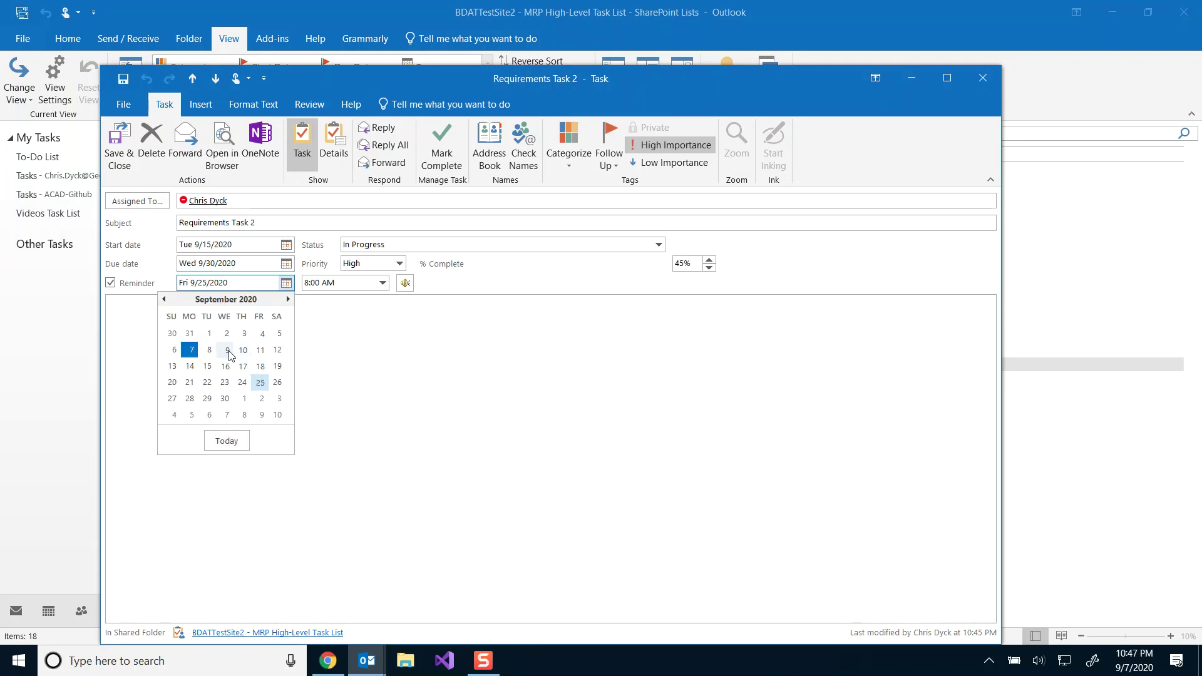
pyautogui.click(239, 352)
pyautogui.click(240, 352)
pyautogui.click(286, 264)
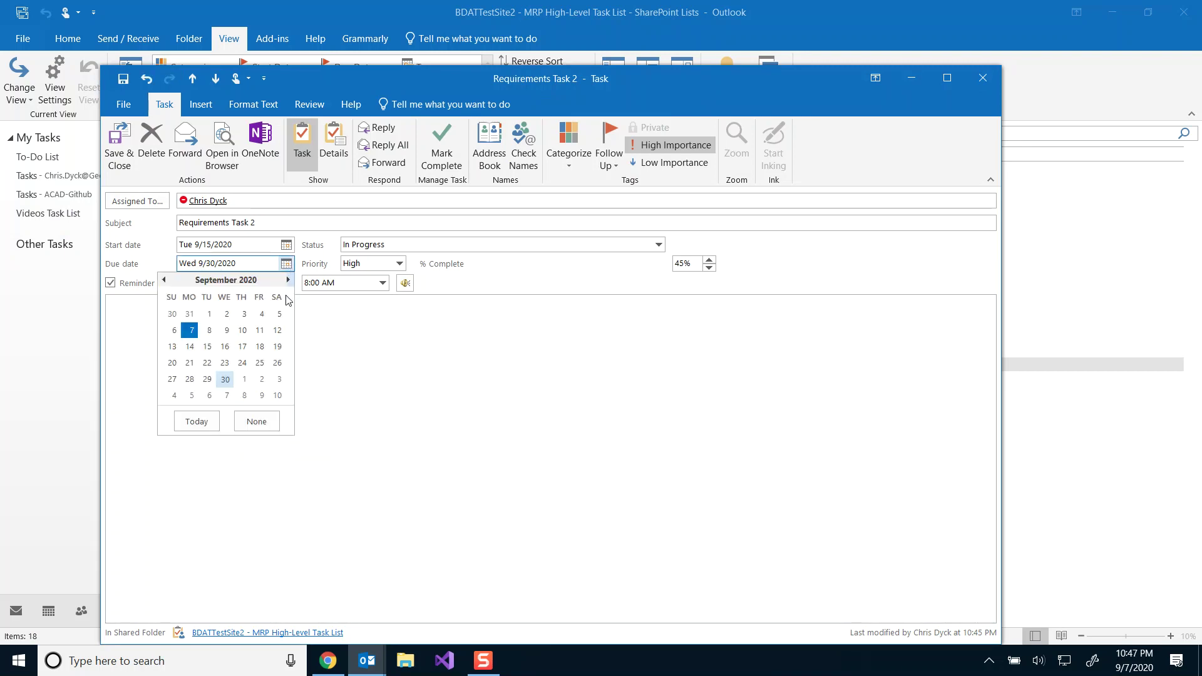
pyautogui.click(262, 331)
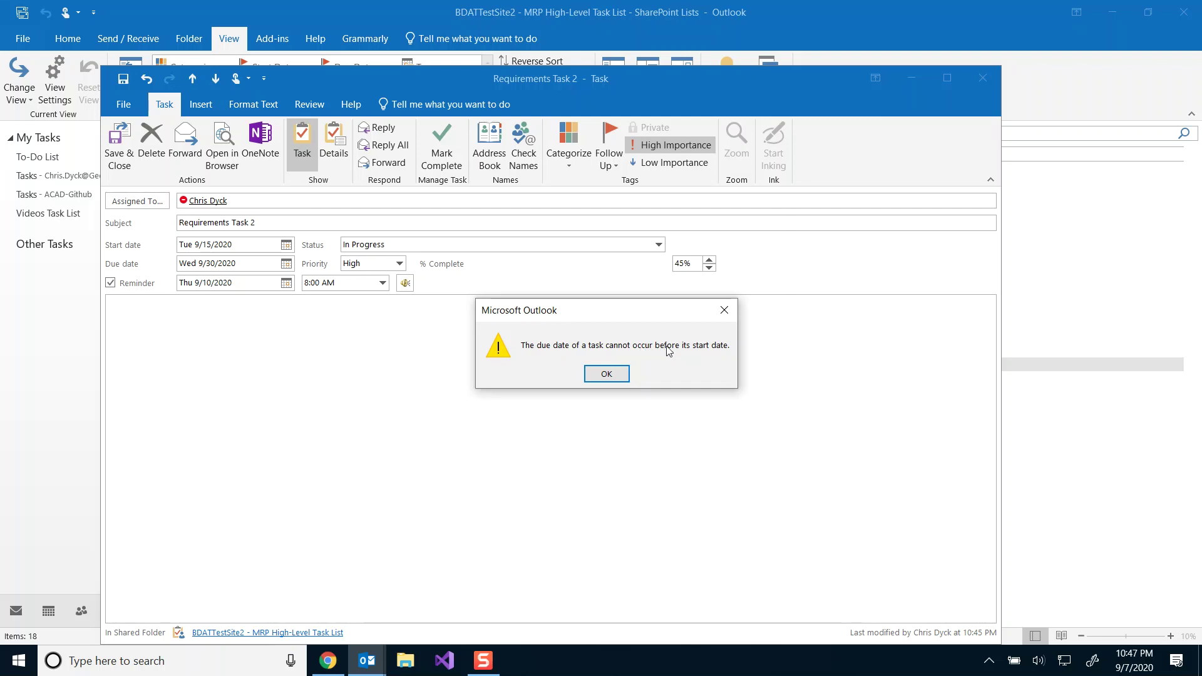
pyautogui.click(607, 374)
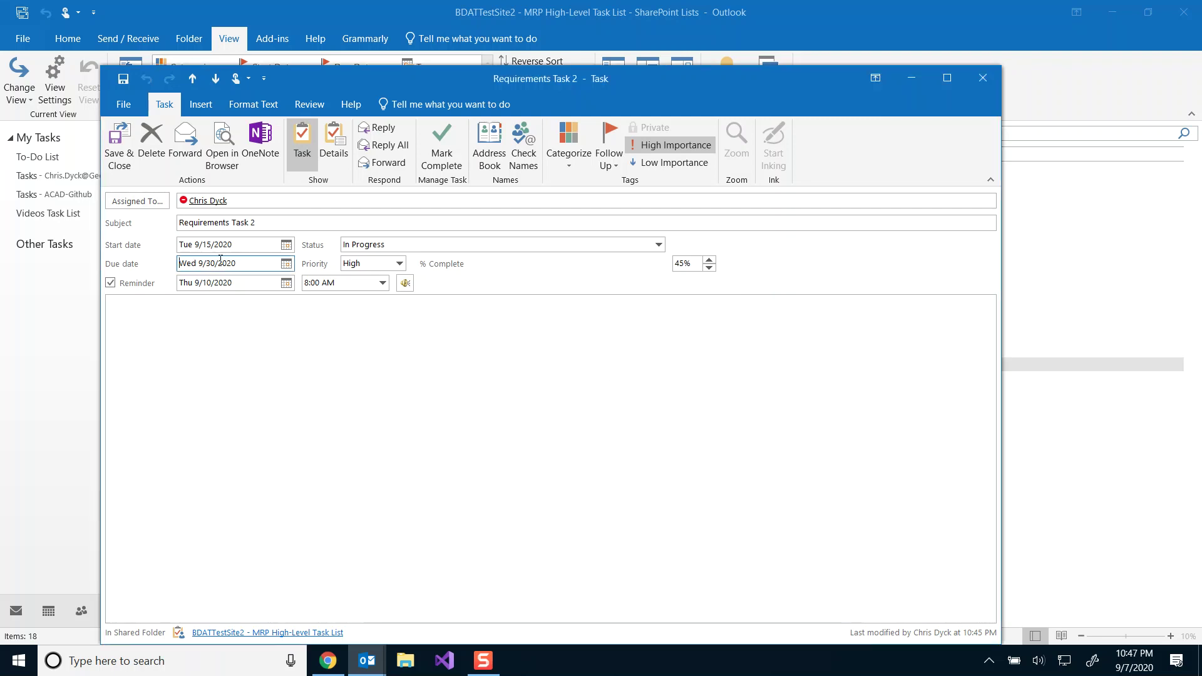
# Set start 9/9/2020, due 9/11/2020 and reminder 9/10/2020, then save and close the task.
pyautogui.click(286, 245)
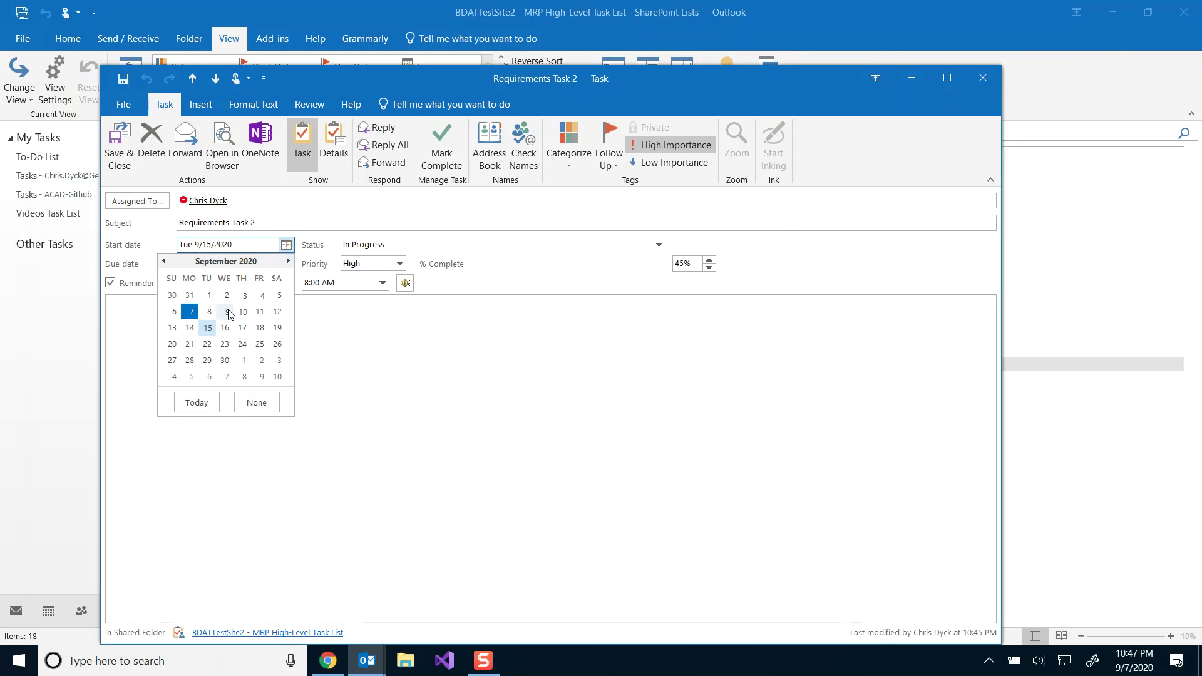
pyautogui.click(227, 312)
pyautogui.click(287, 263)
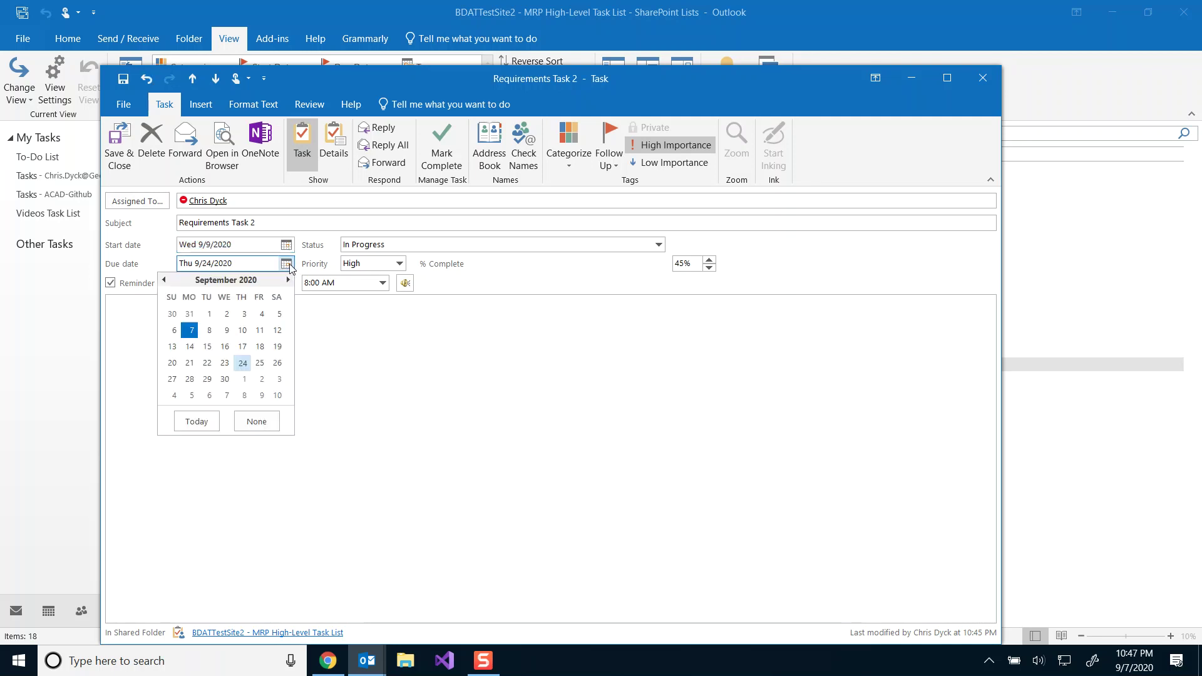
pyautogui.click(260, 330)
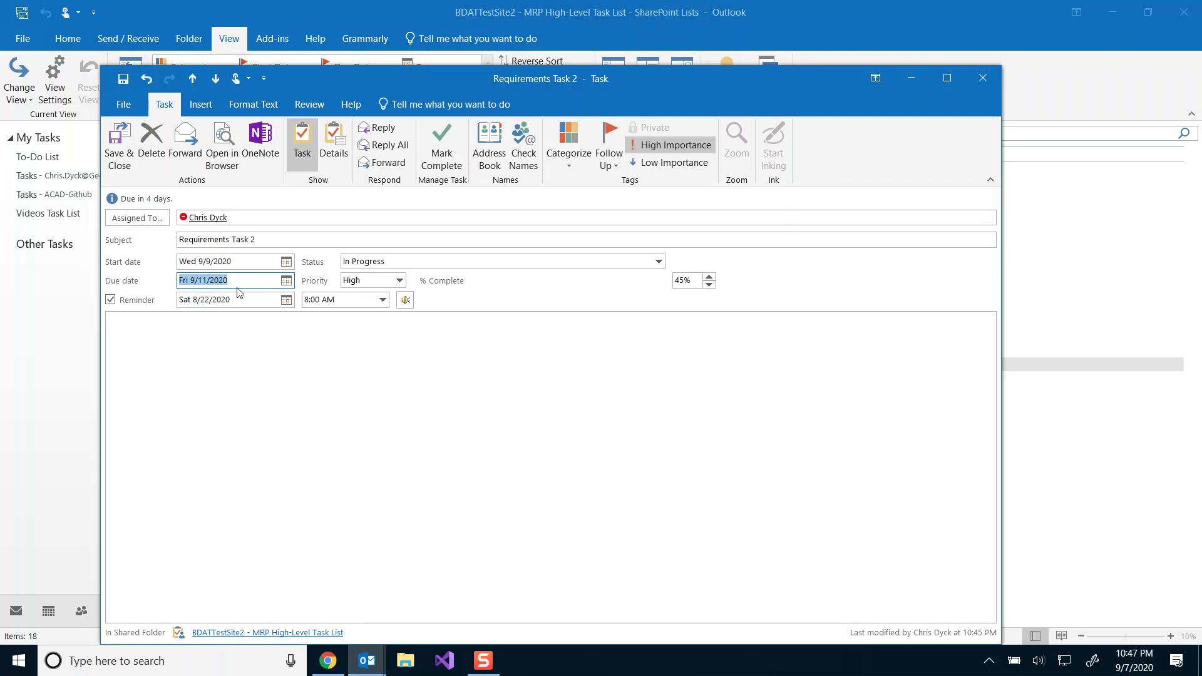
pyautogui.click(285, 303)
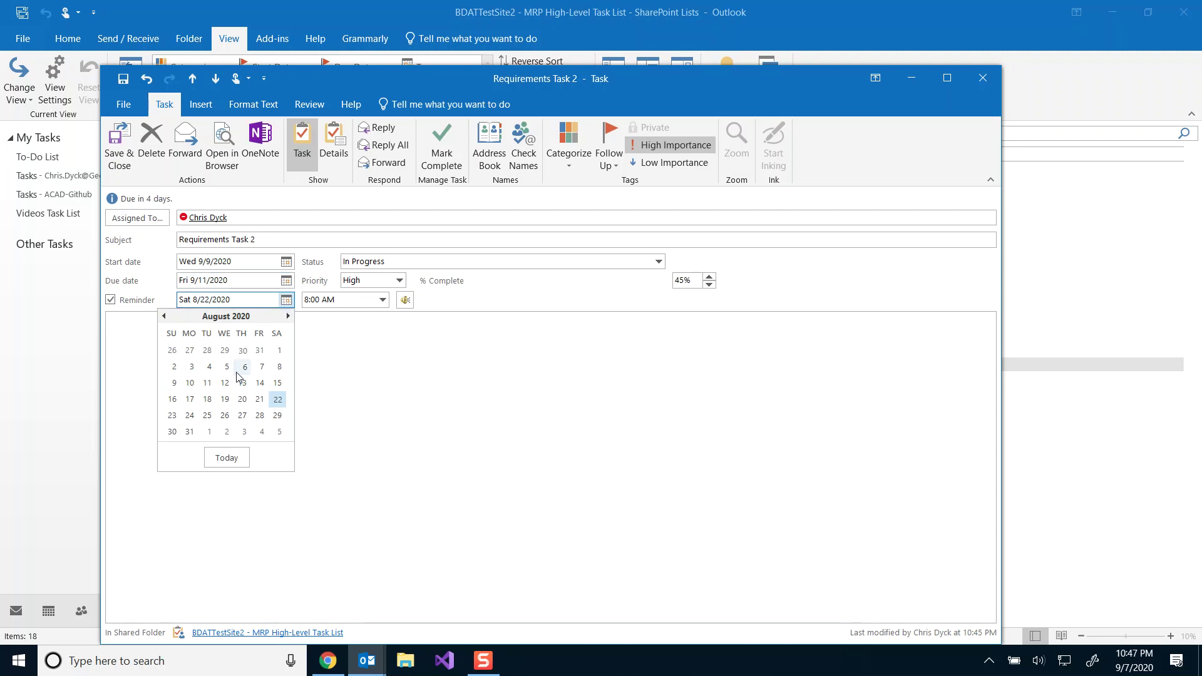
pyautogui.click(288, 316)
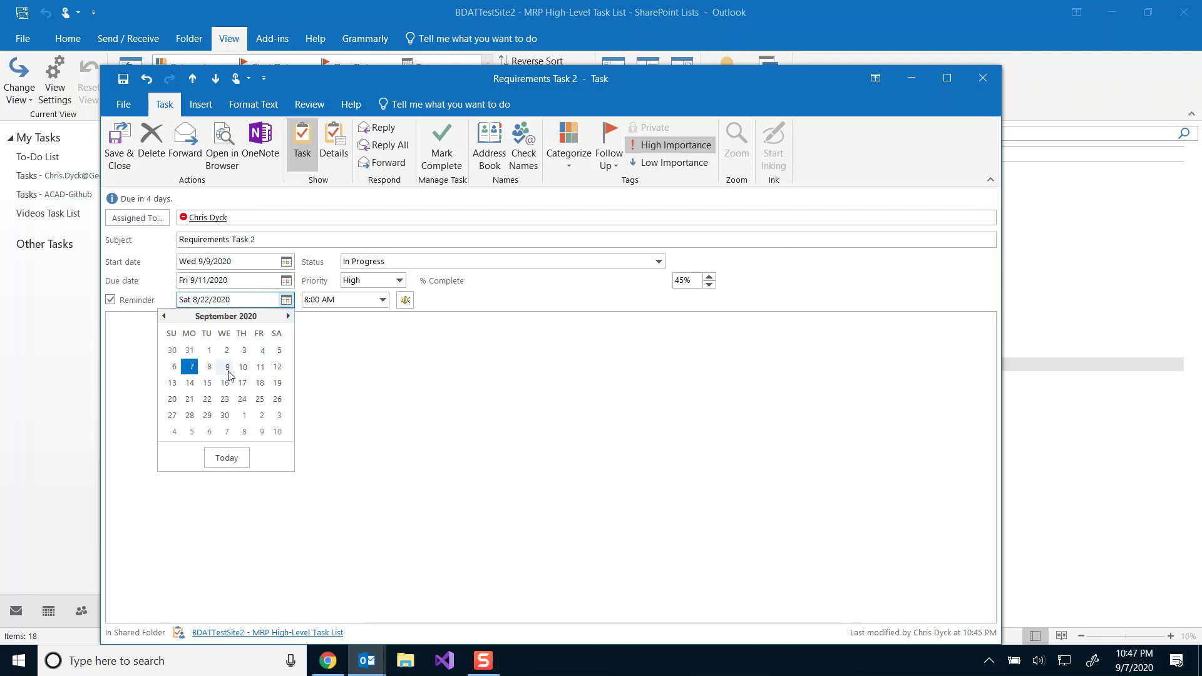
pyautogui.click(244, 367)
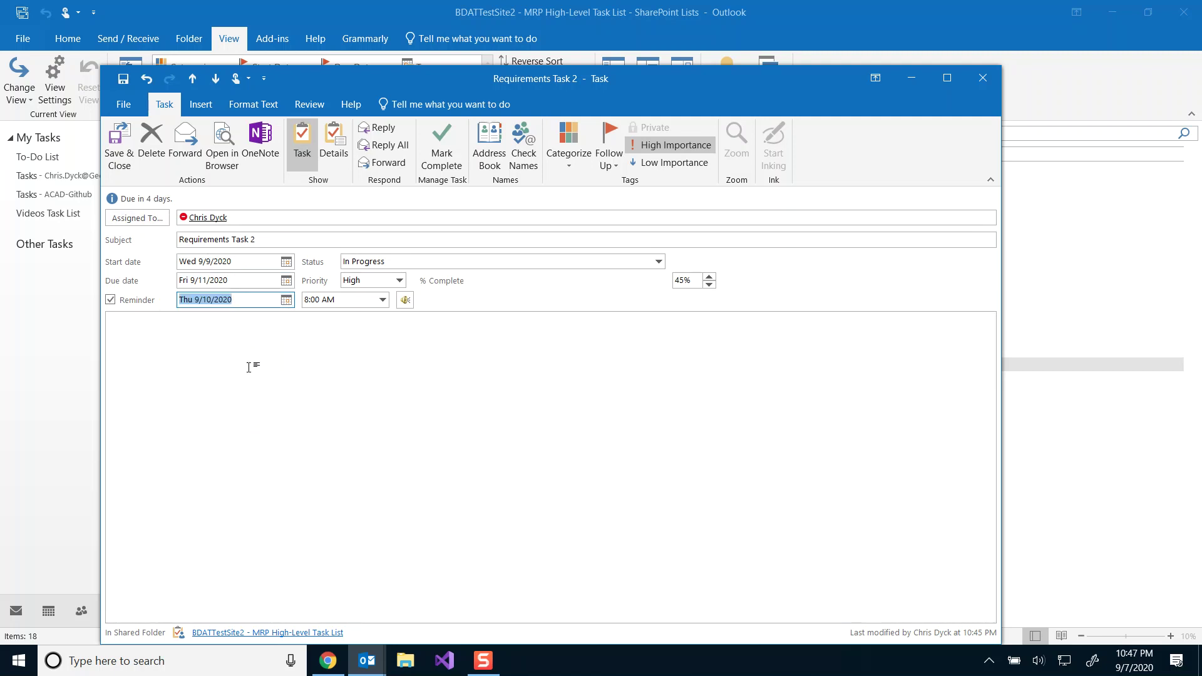
pyautogui.click(119, 143)
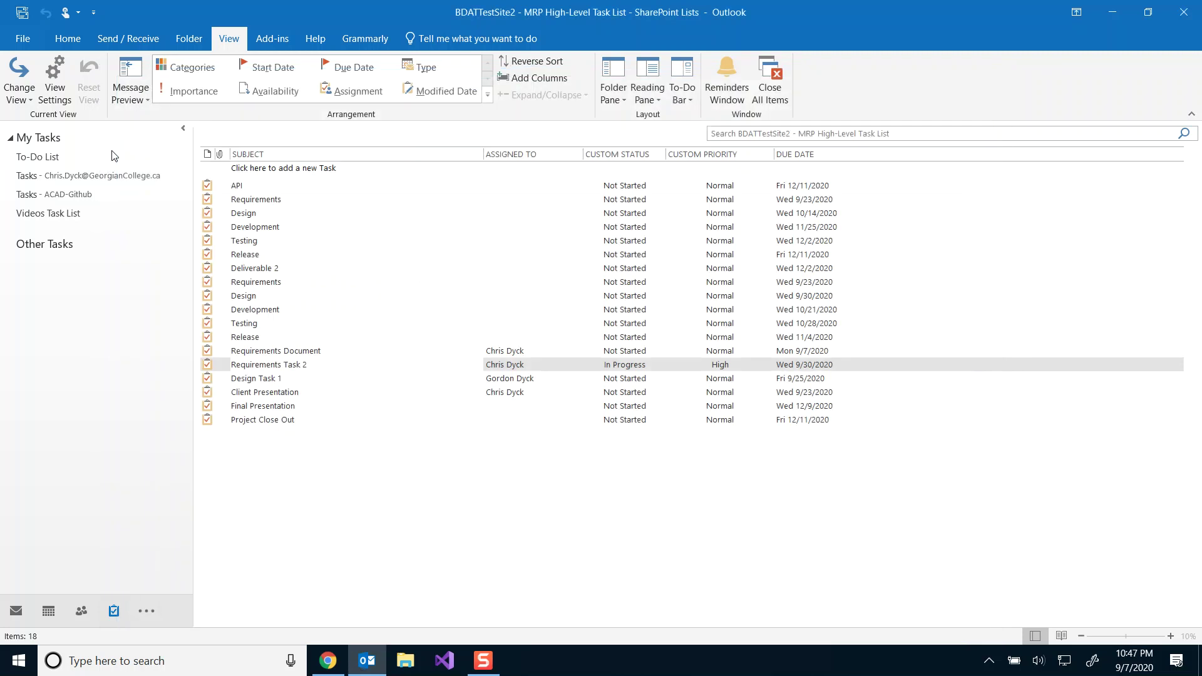
pyautogui.click(23, 100)
# Try the Next 7 Days, Active, Prioritized and Assigned views, then settle on To-Do List.
pyautogui.click(212, 176)
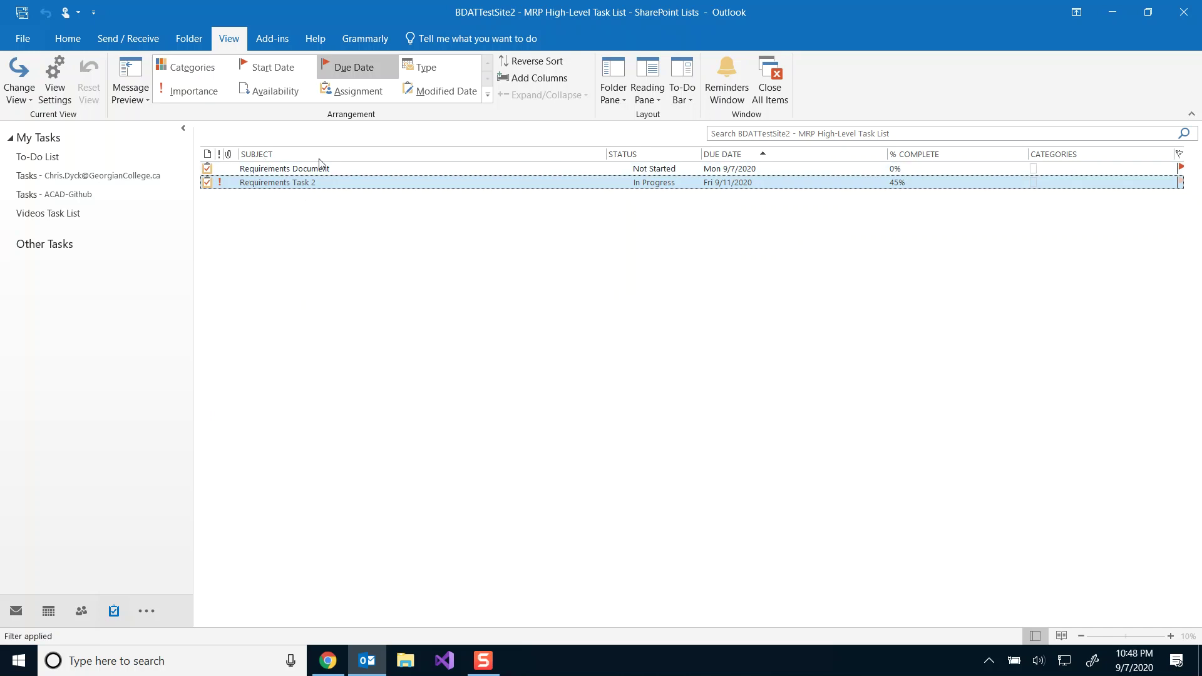
pyautogui.click(25, 87)
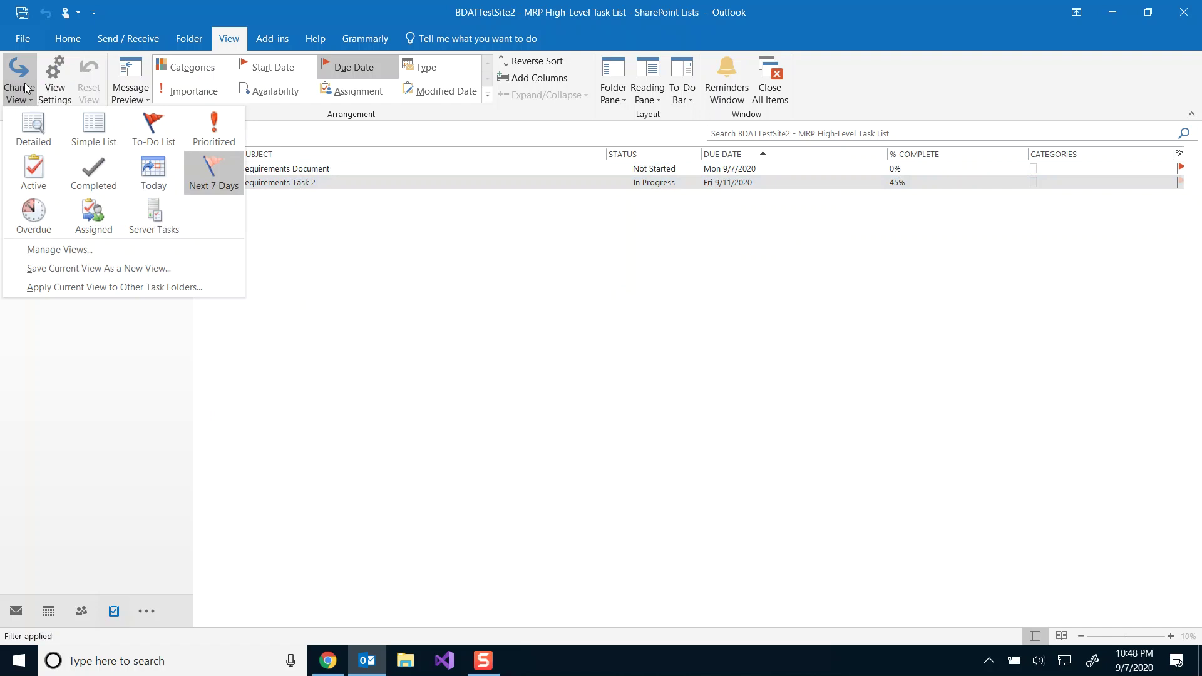
pyautogui.click(34, 184)
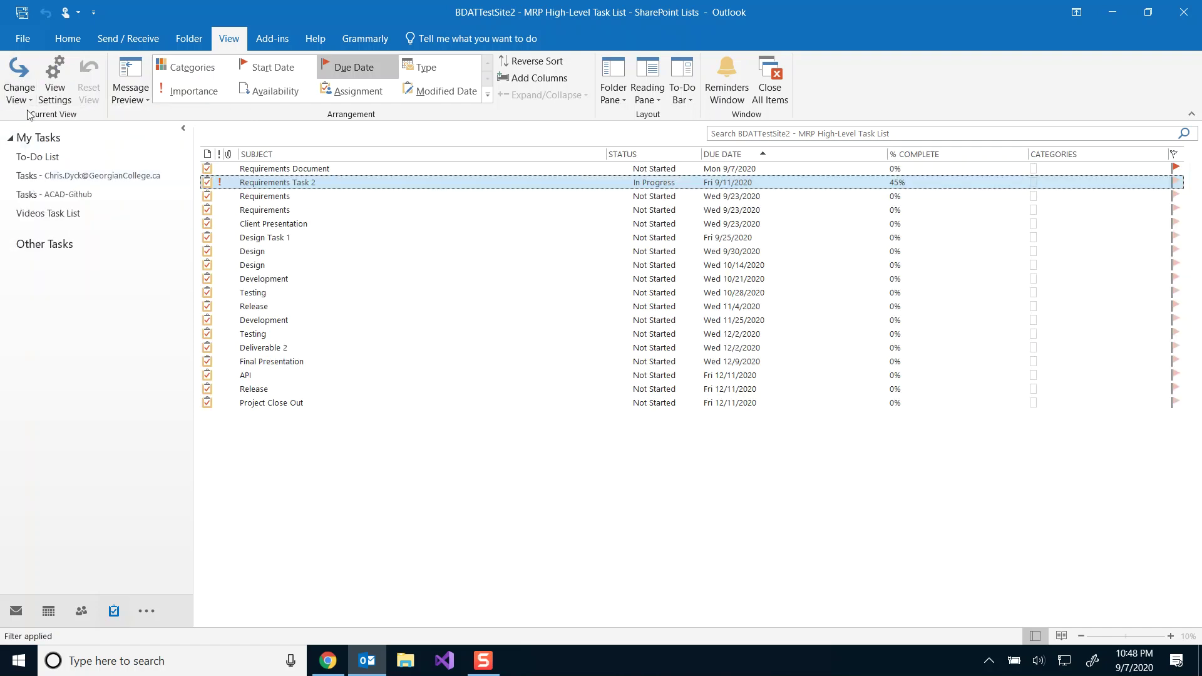
pyautogui.click(21, 85)
pyautogui.click(150, 132)
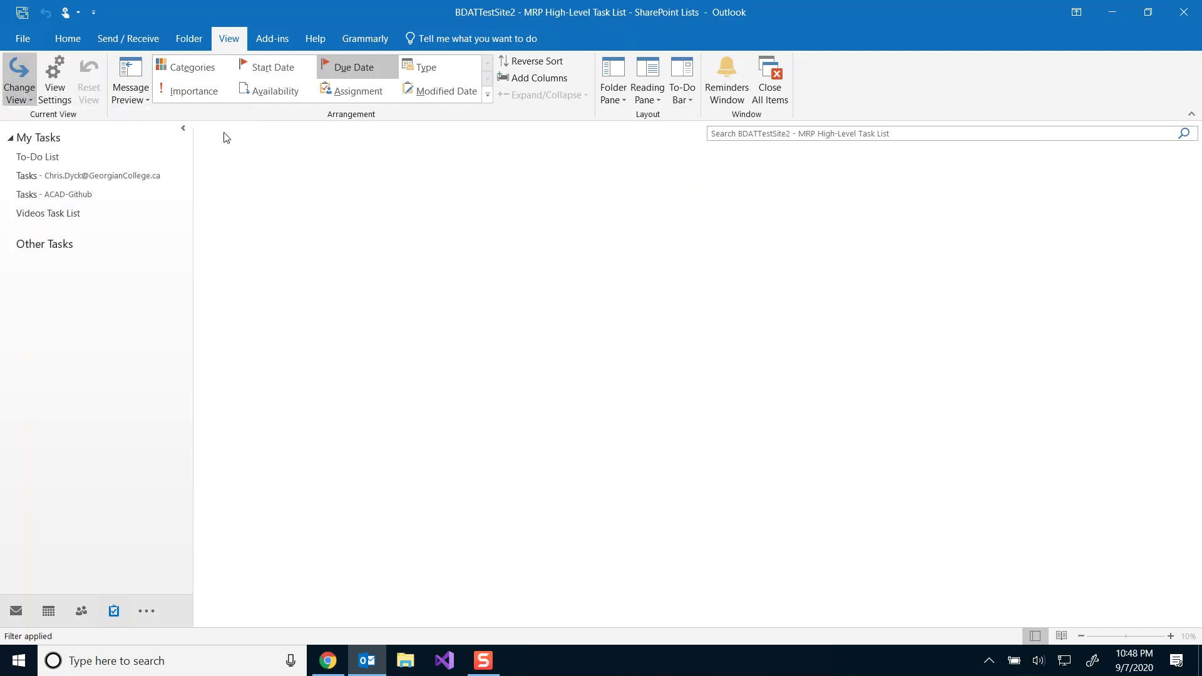
pyautogui.click(14, 89)
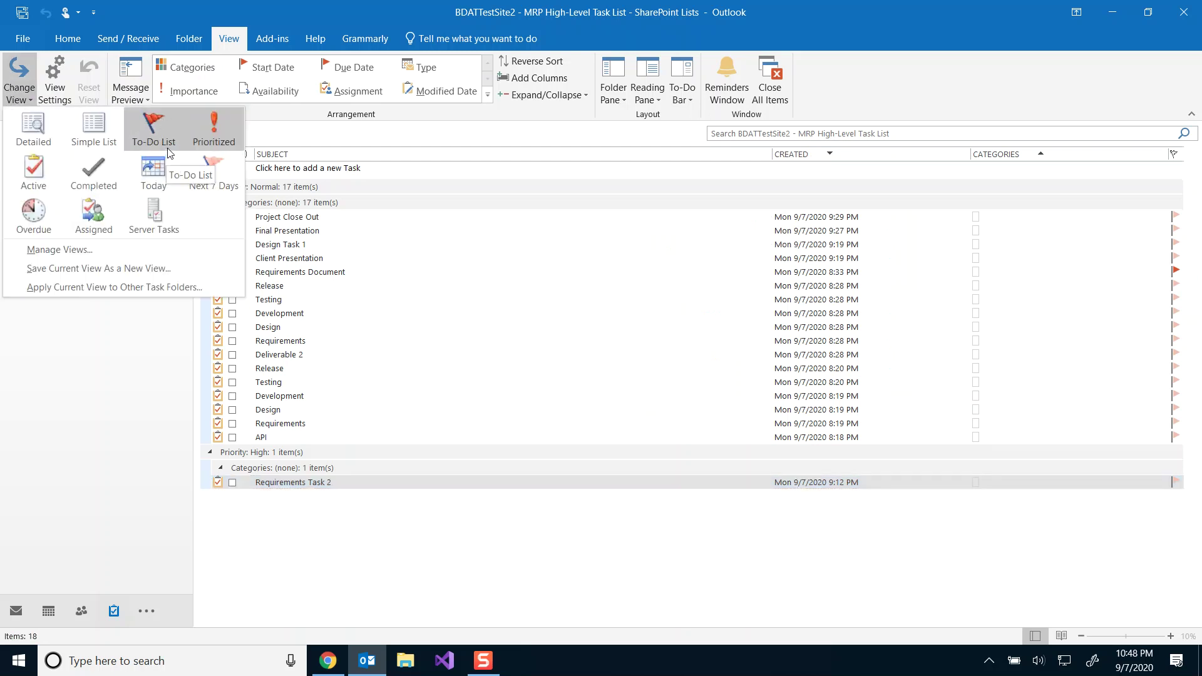
pyautogui.click(94, 221)
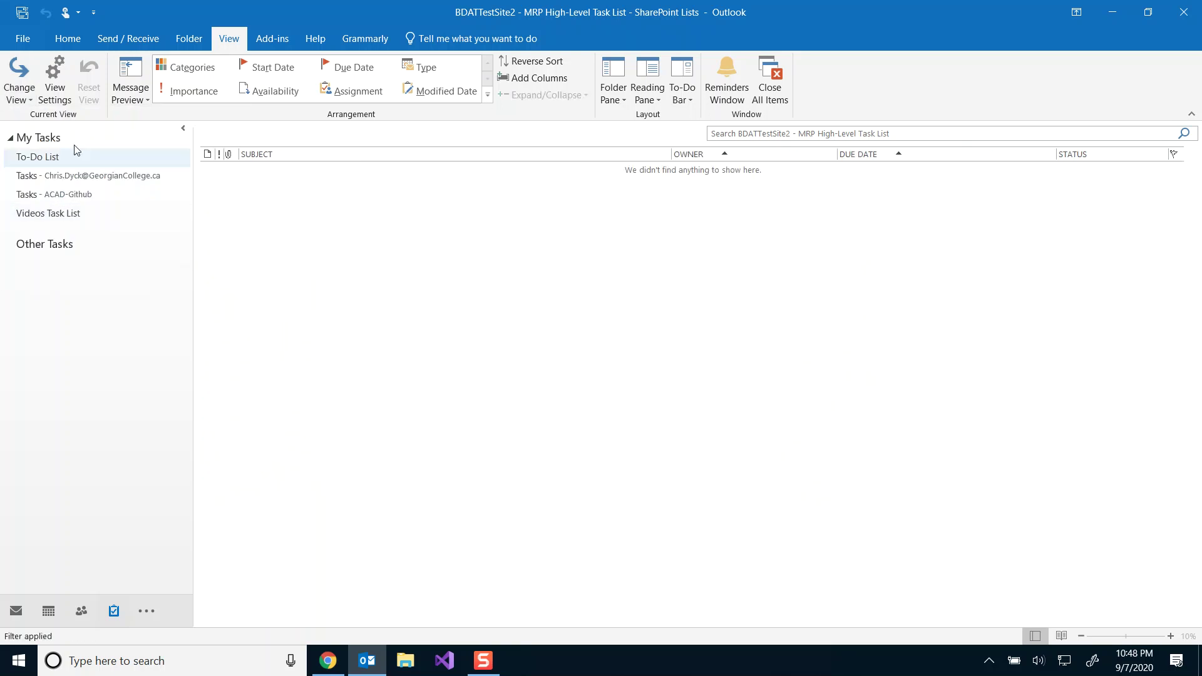
pyautogui.click(13, 92)
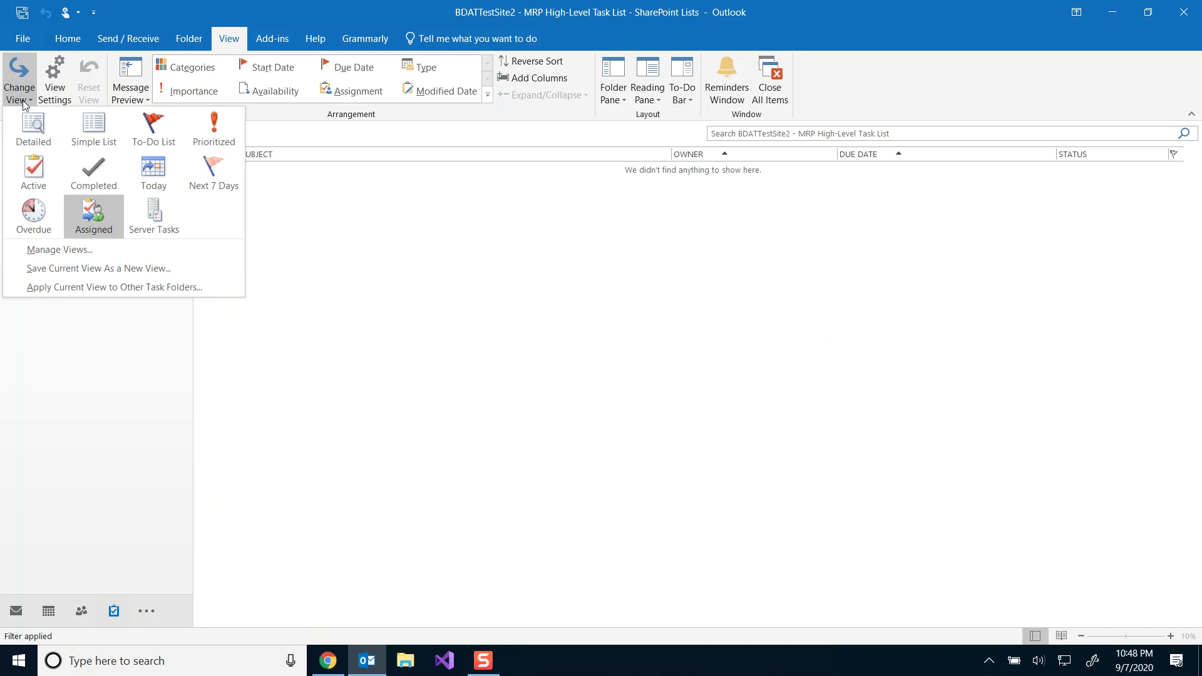
pyautogui.click(158, 139)
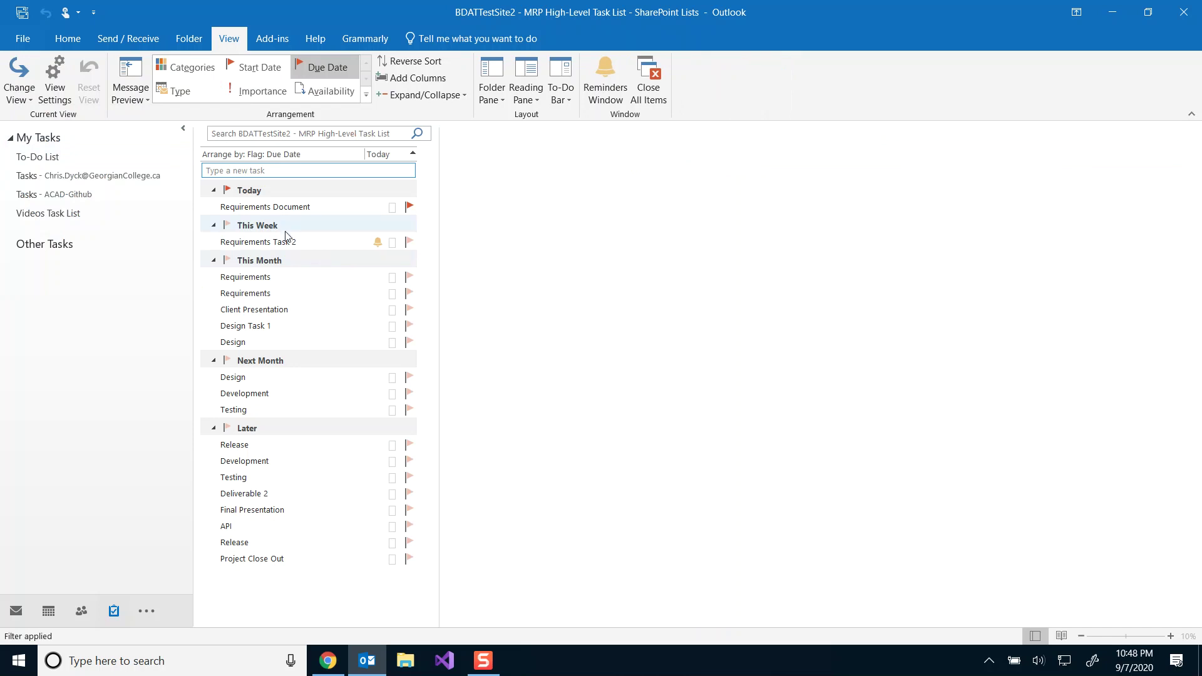
# Check task date cards and show Requirements Document (due 9/7/2020, Not Started, 0%) in the reading pane.
pyautogui.moveTo(254, 213)
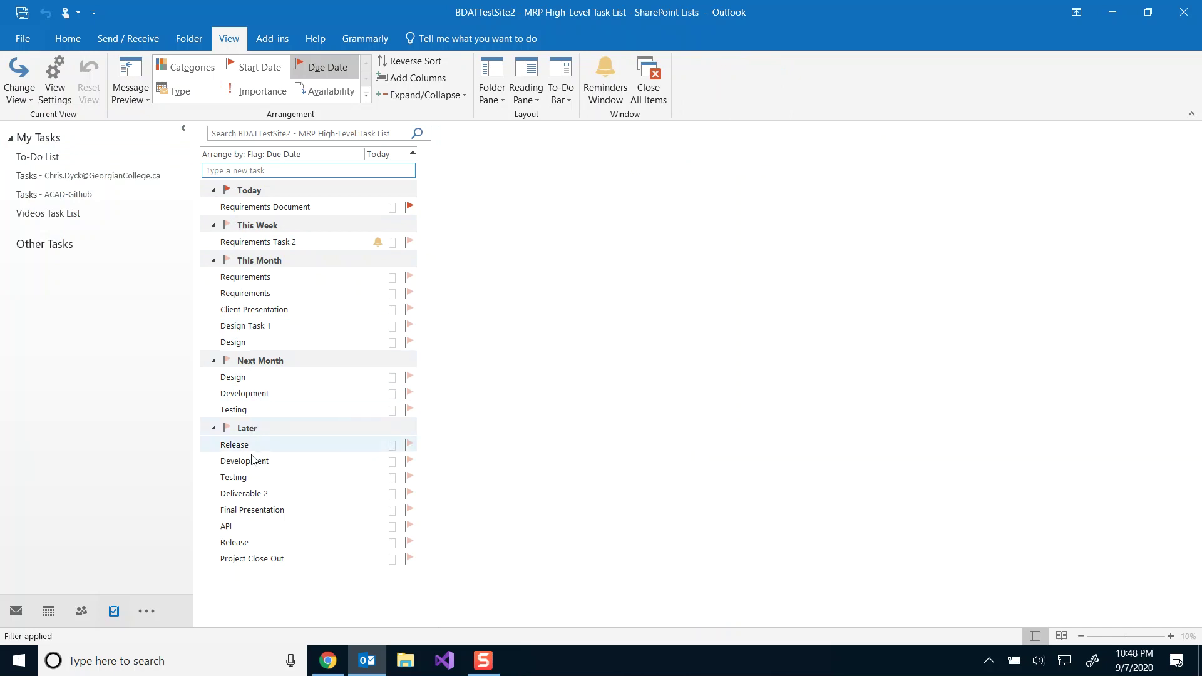
pyautogui.moveTo(254, 557)
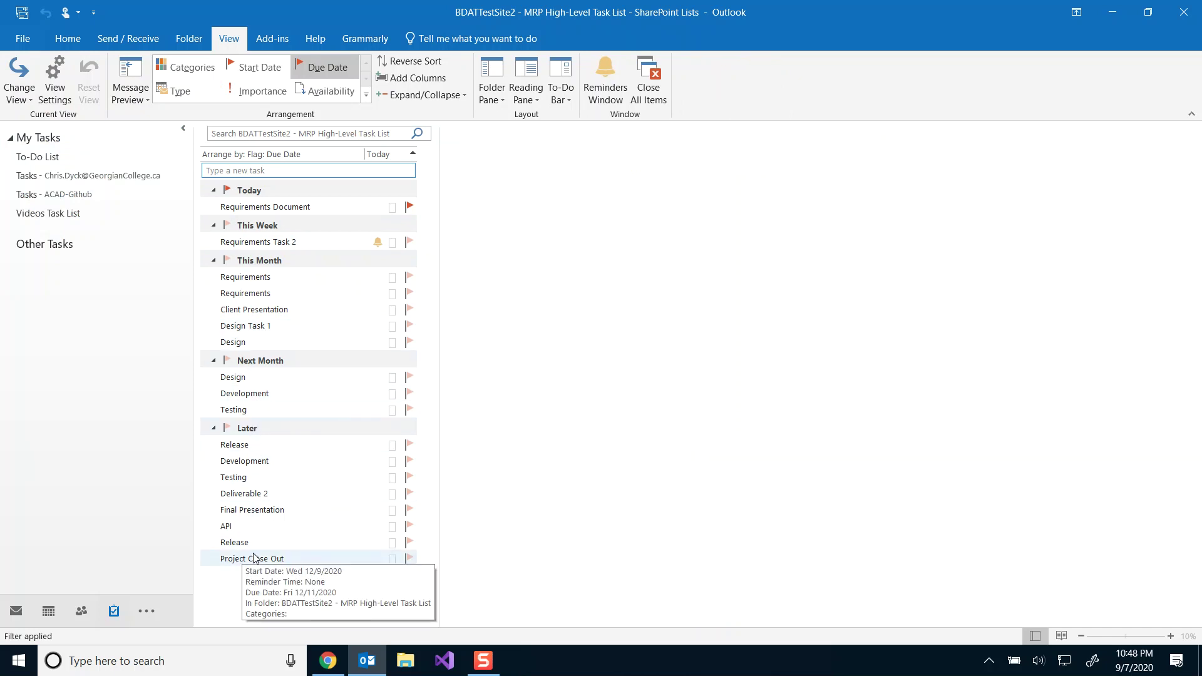
pyautogui.moveTo(389, 209)
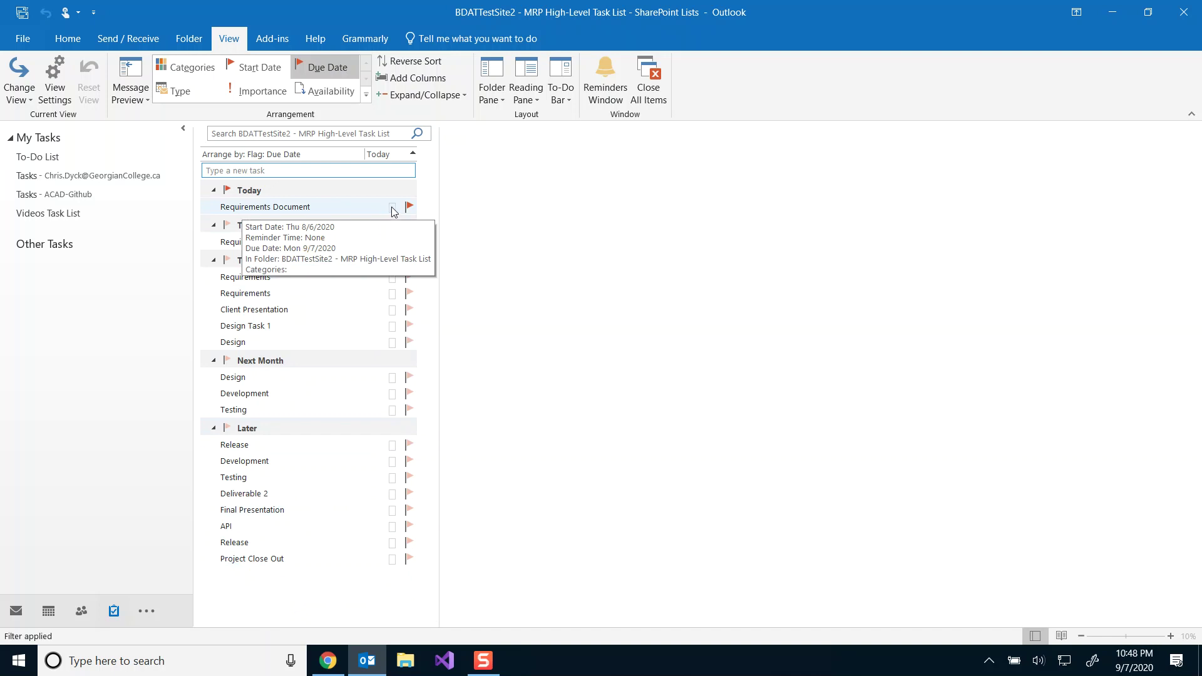
pyautogui.click(390, 207)
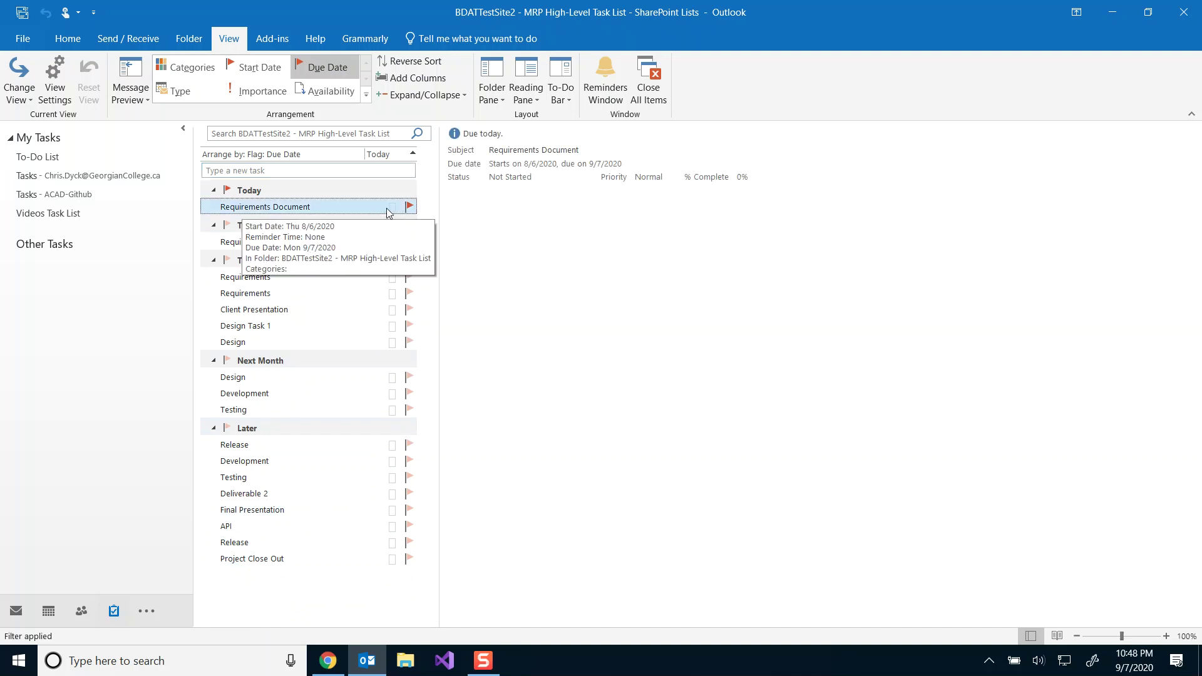
pyautogui.moveTo(343, 211)
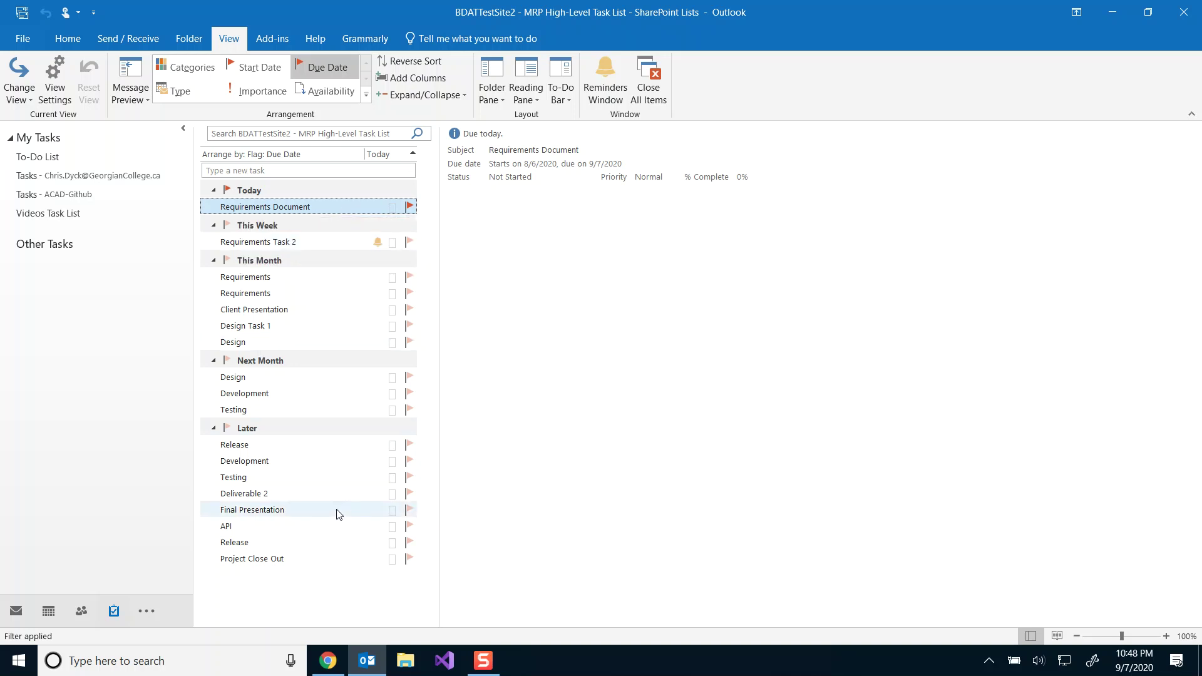
pyautogui.moveTo(339, 514)
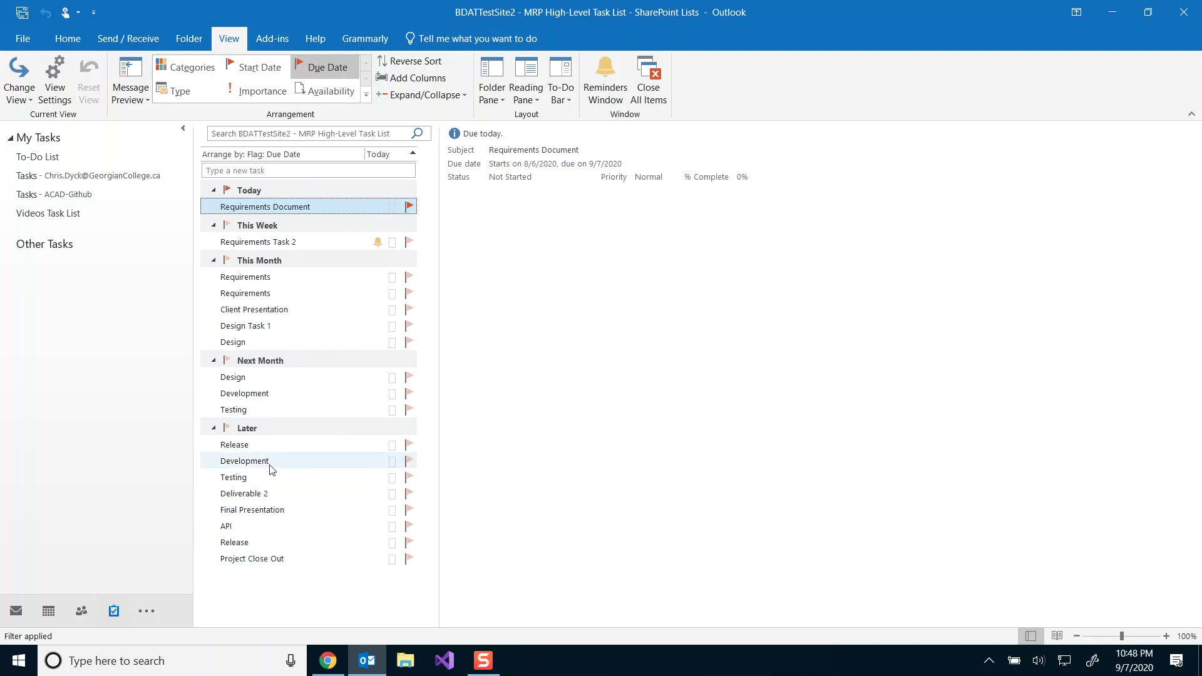
pyautogui.moveTo(271, 470)
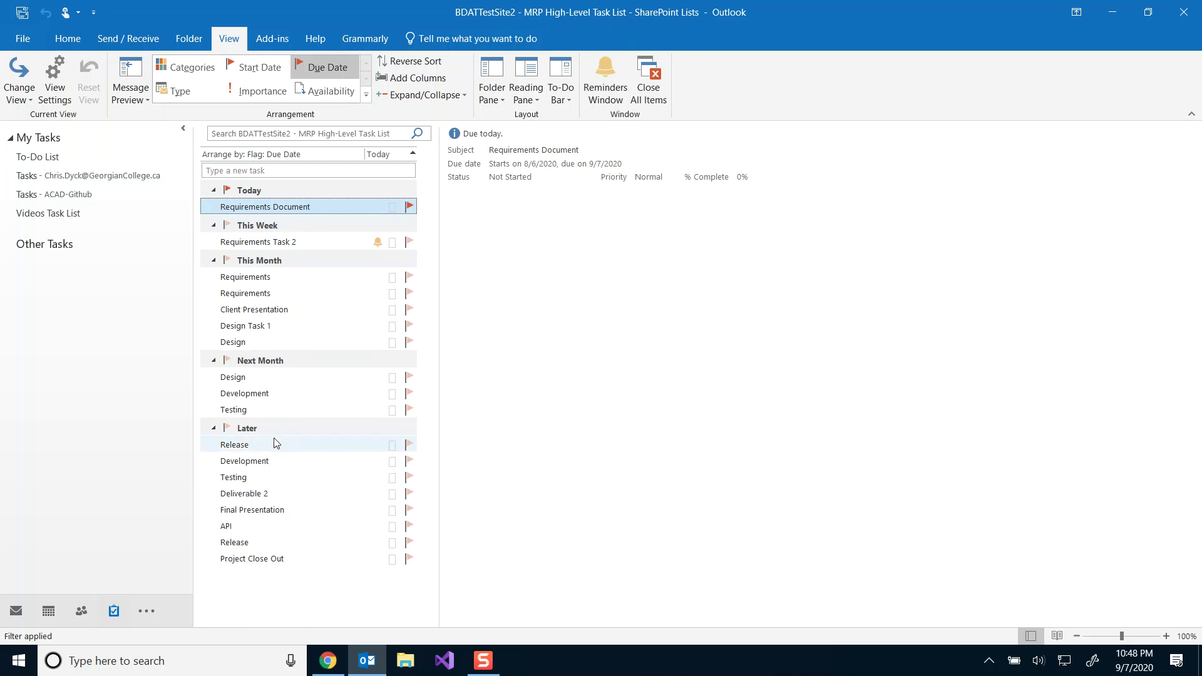
pyautogui.moveTo(276, 443)
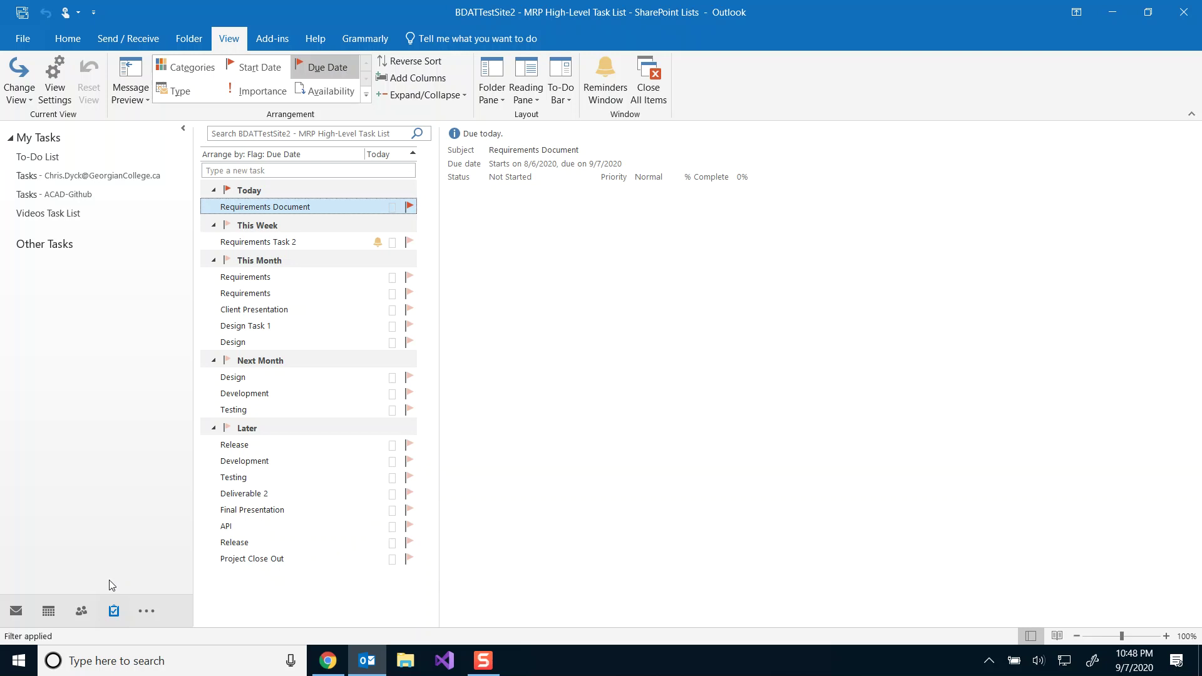
# Close Outlook and show the LIST ribbon on SharePoint's Tasks This Week view.
pyautogui.click(1195, 14)
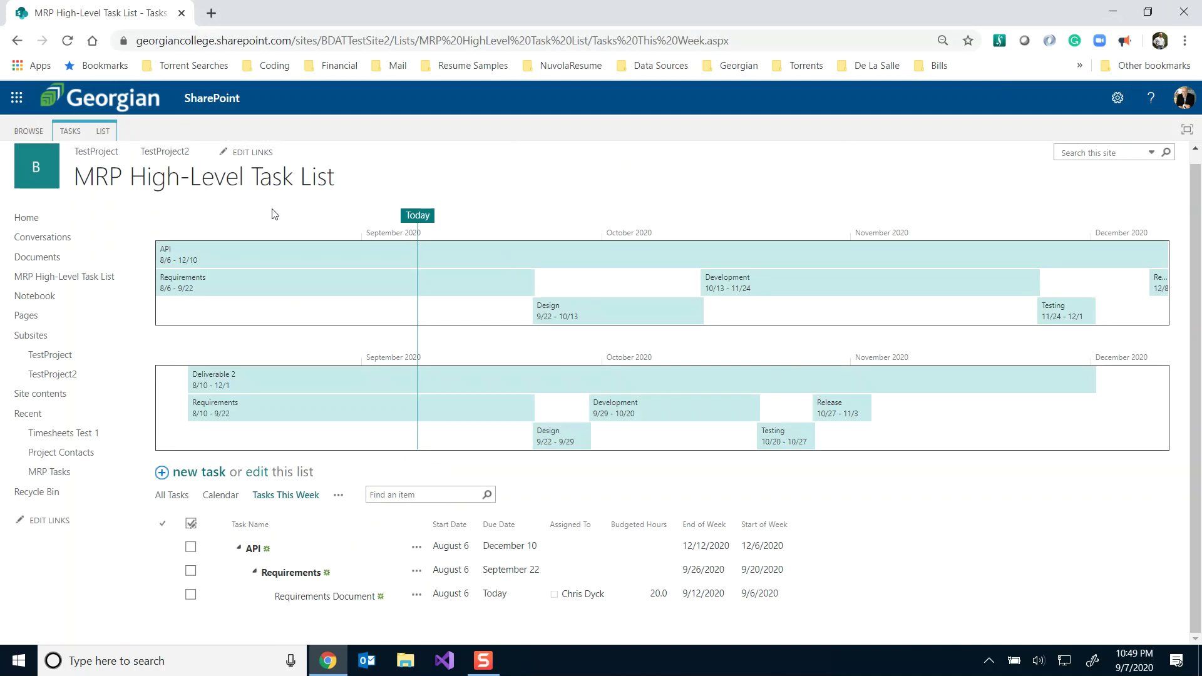
pyautogui.click(103, 131)
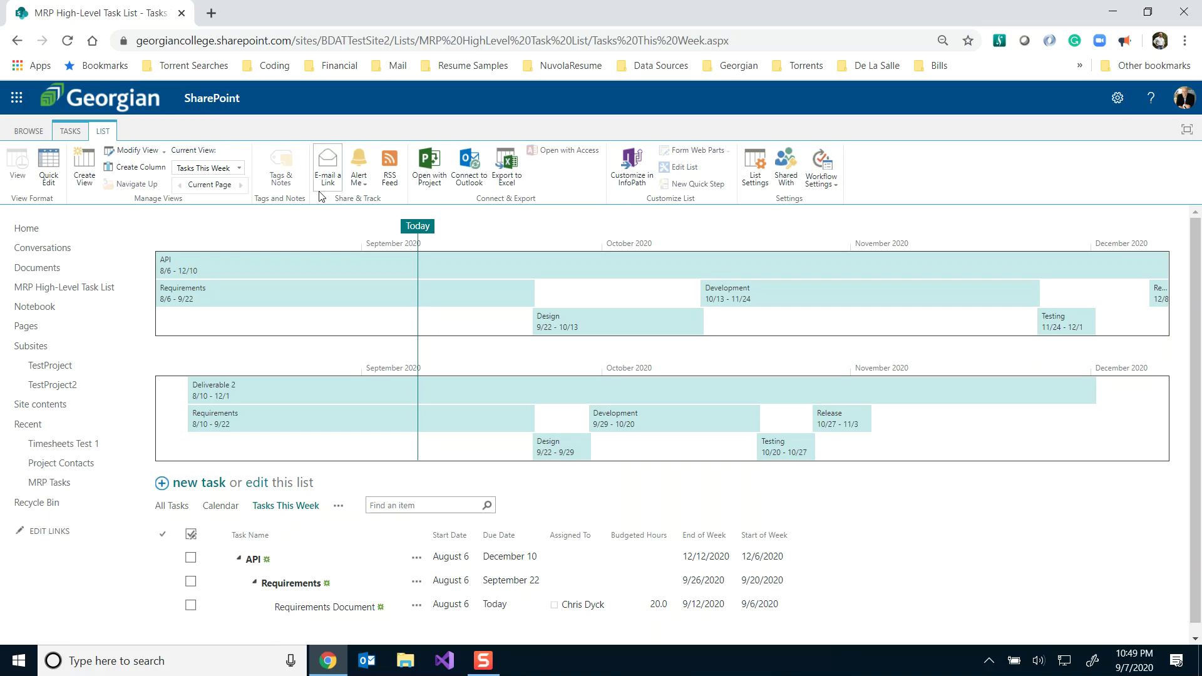
pyautogui.scroll(-1, 626, 583)
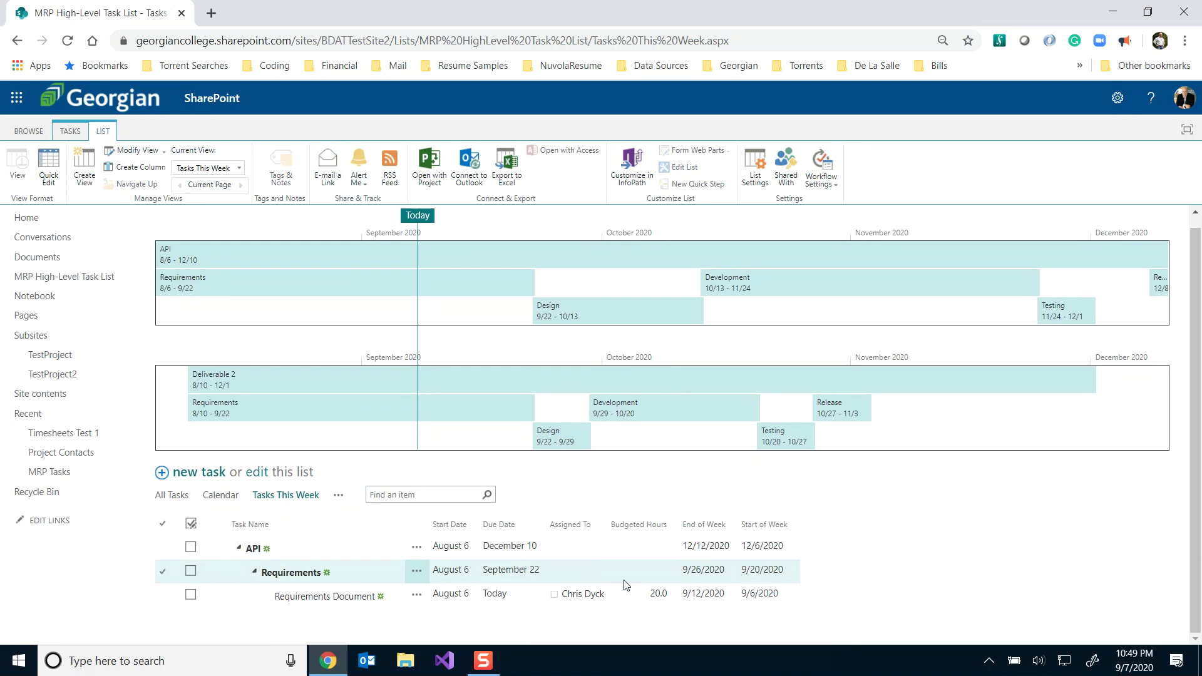